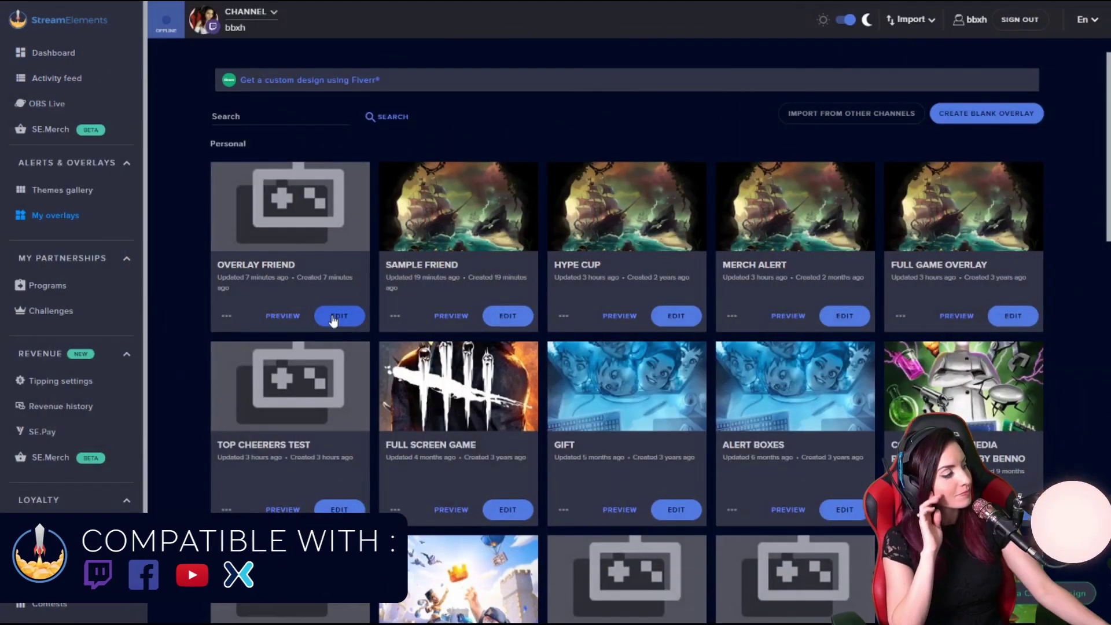
# Step: Open the rename window for the Overlay Friend overlay and close it without changes
pyautogui.moveTo(35, 7)
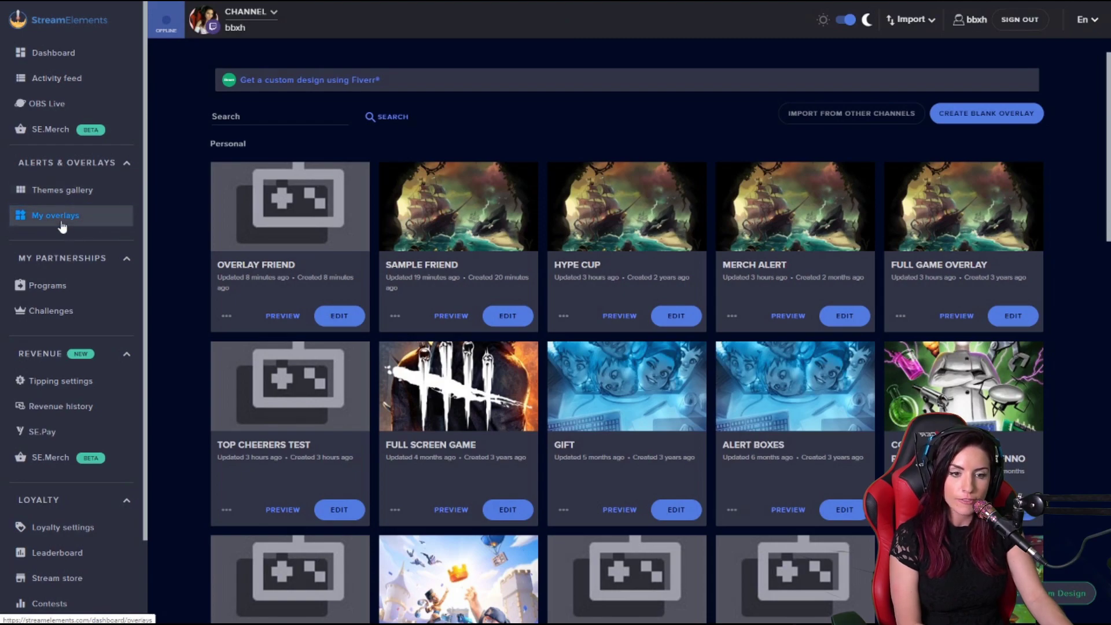
pyautogui.click(225, 317)
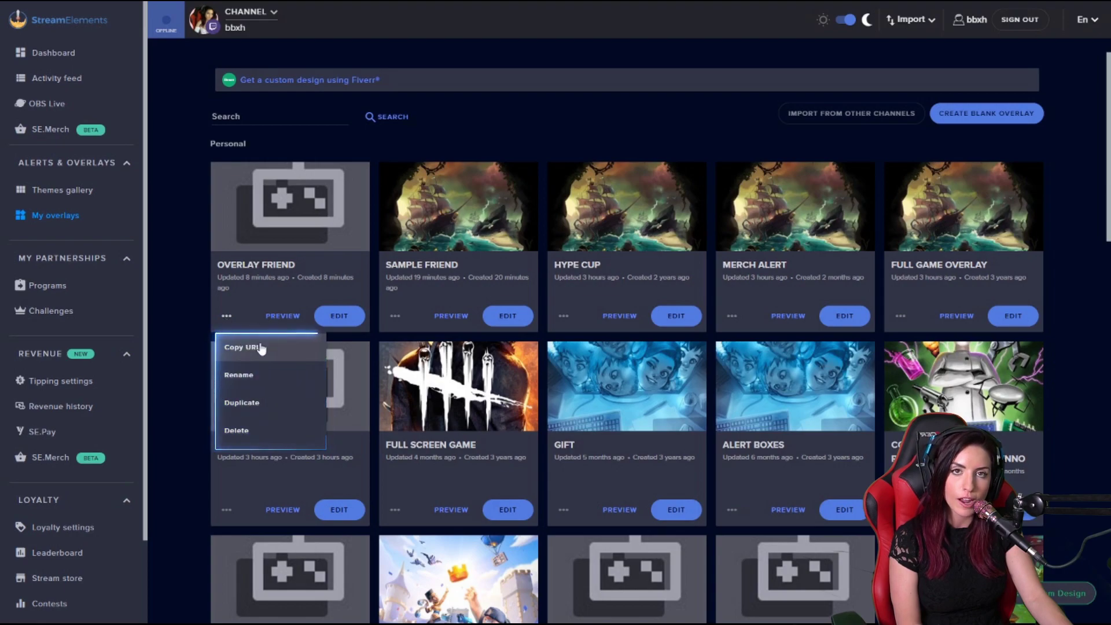
pyautogui.click(279, 379)
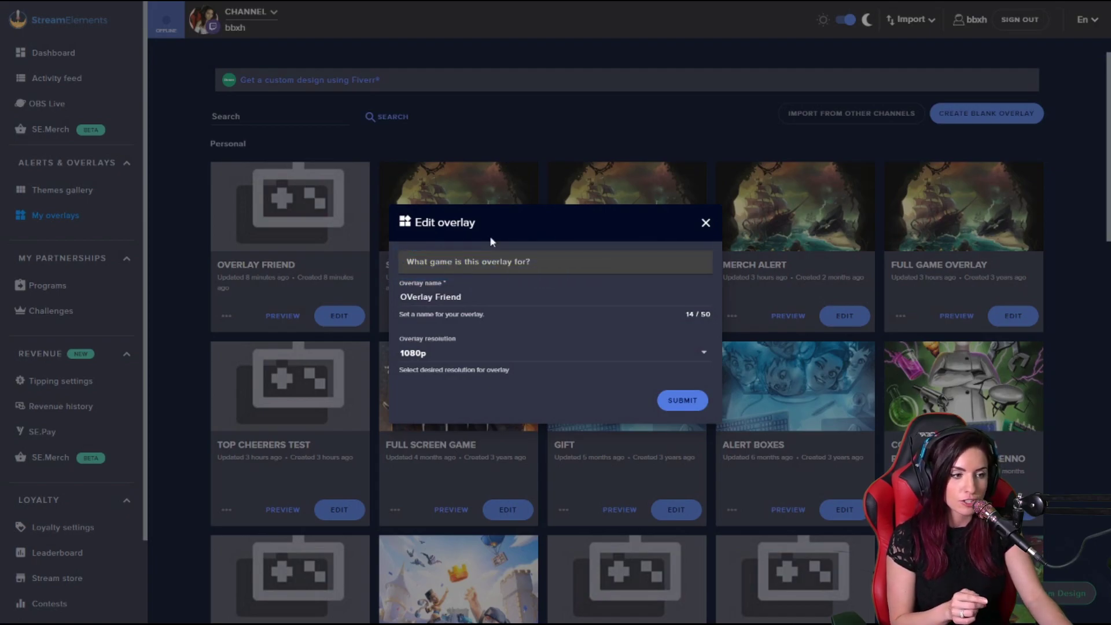
pyautogui.click(704, 223)
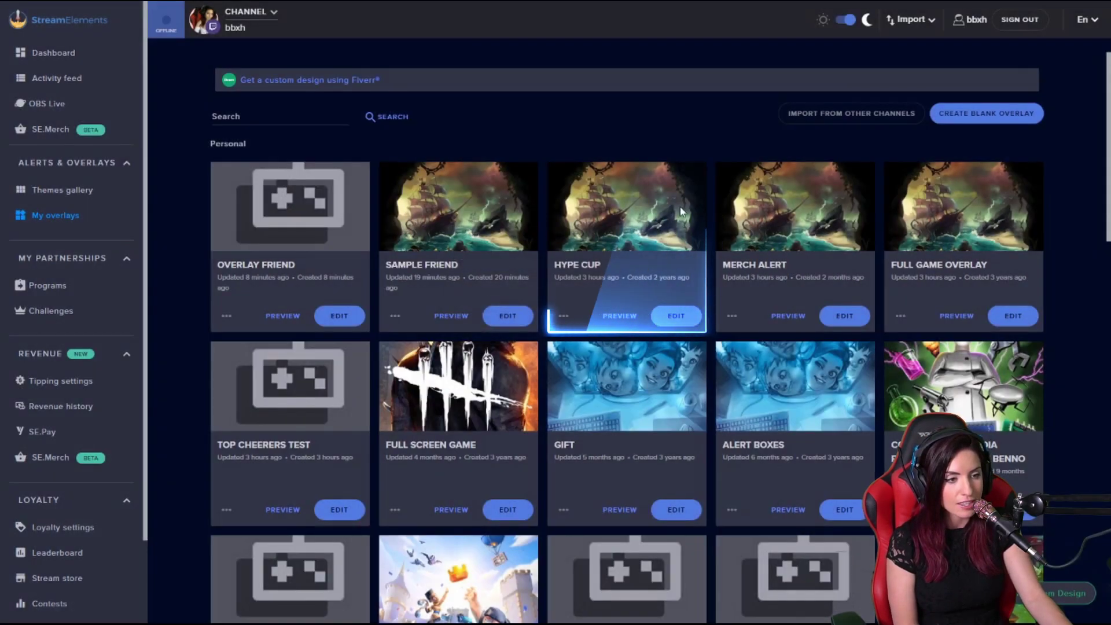
# Step: Dismiss a second Overlay Friend rename, then start a new blank overlay at 1080p
pyautogui.click(226, 315)
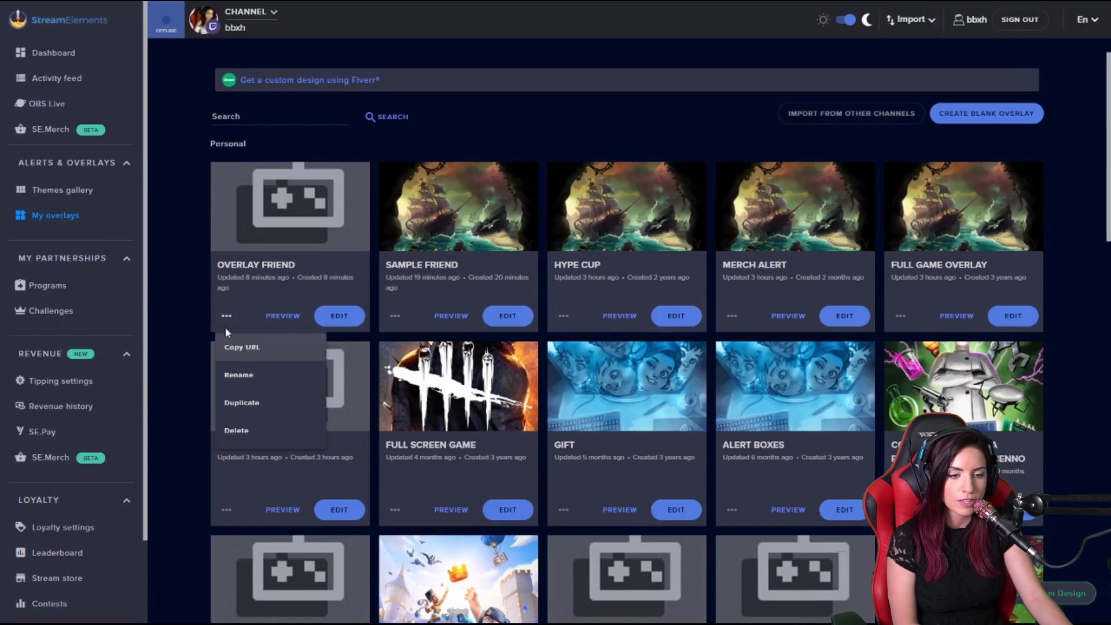
pyautogui.click(241, 375)
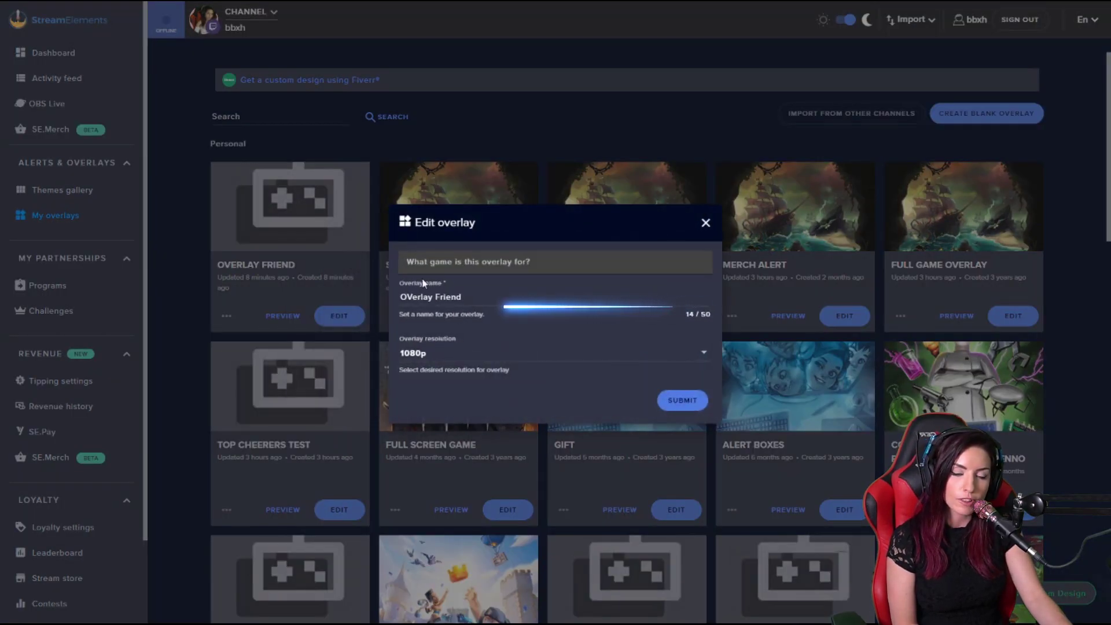
pyautogui.press('Tab')
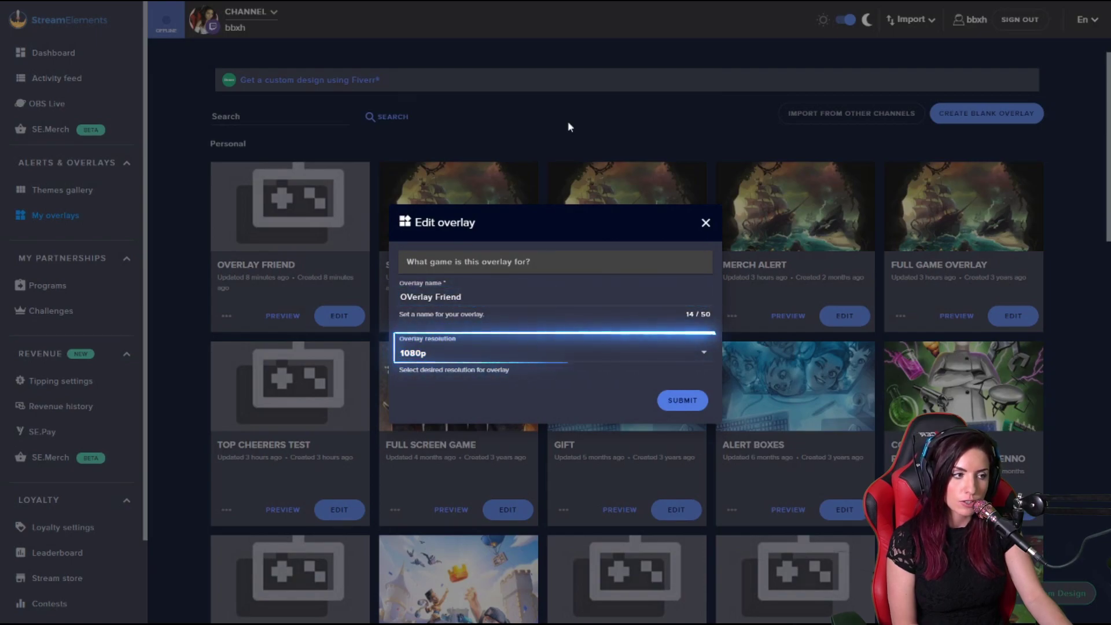
pyautogui.press('Escape')
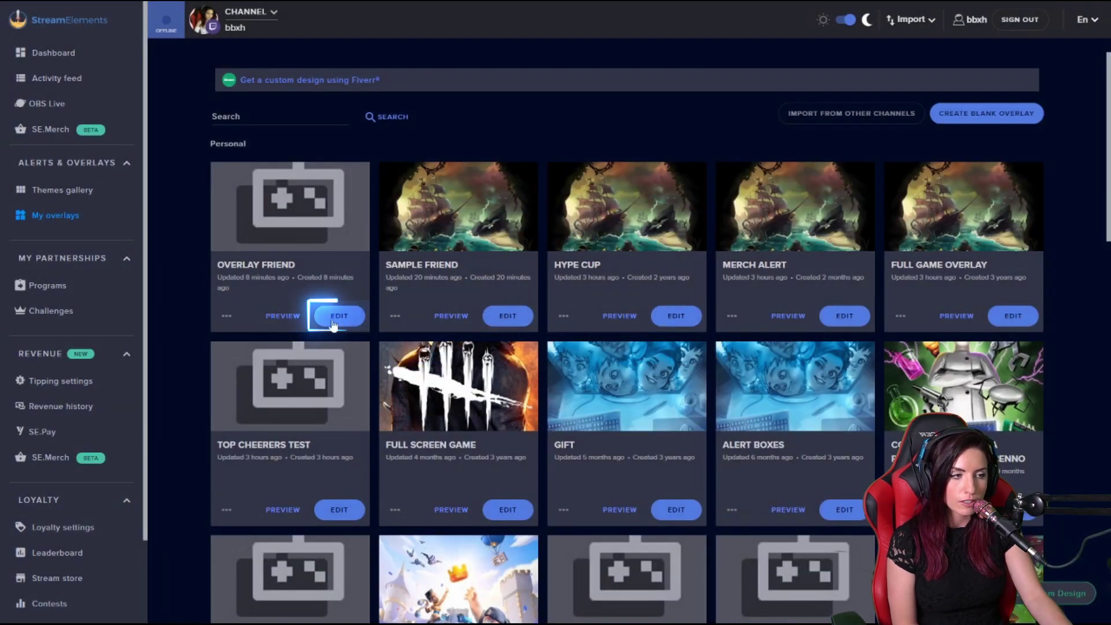
pyautogui.click(969, 118)
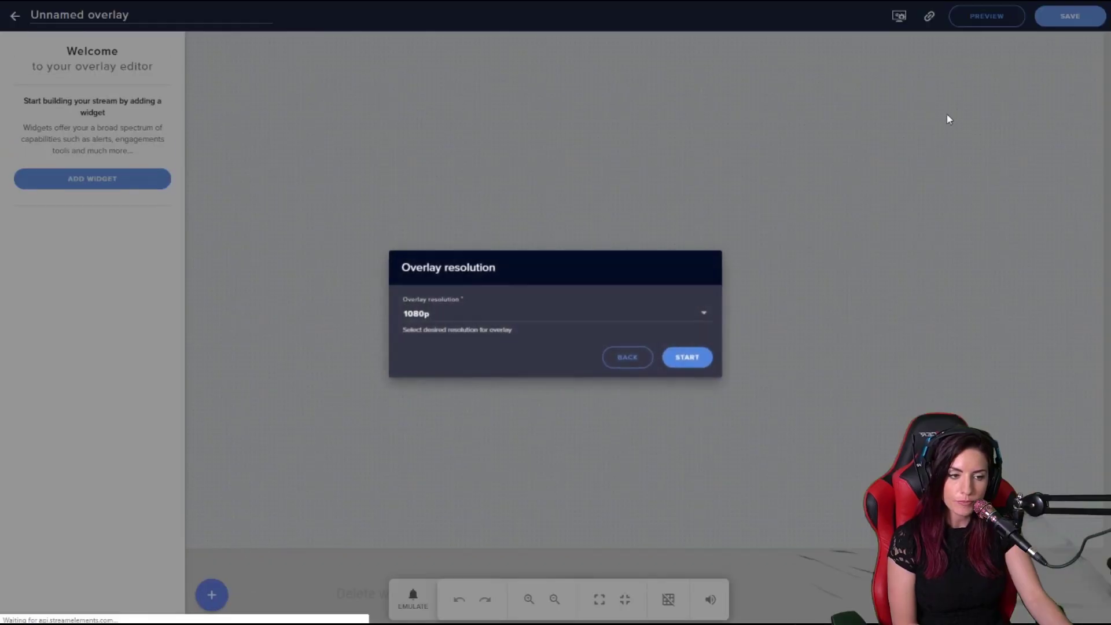
pyautogui.click(675, 359)
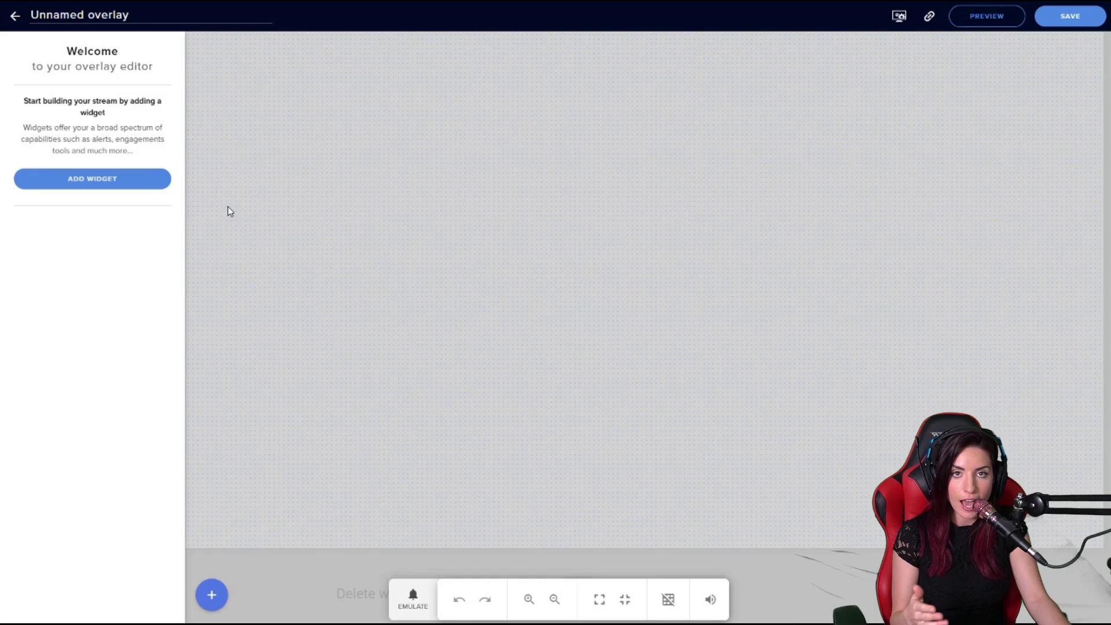
# Step: Add an AlertBox widget from Alerts and drag it right and down from the canvas corner
pyautogui.click(211, 596)
pyautogui.click(264, 335)
pyautogui.click(358, 346)
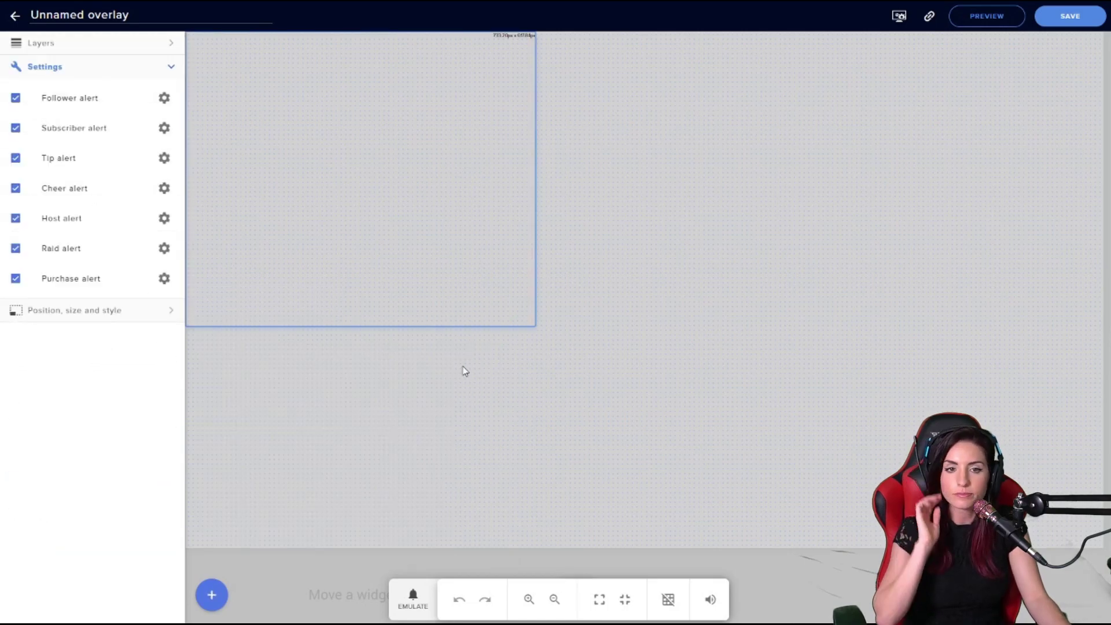
pyautogui.moveTo(300, 134); pyautogui.dragTo(396, 160)
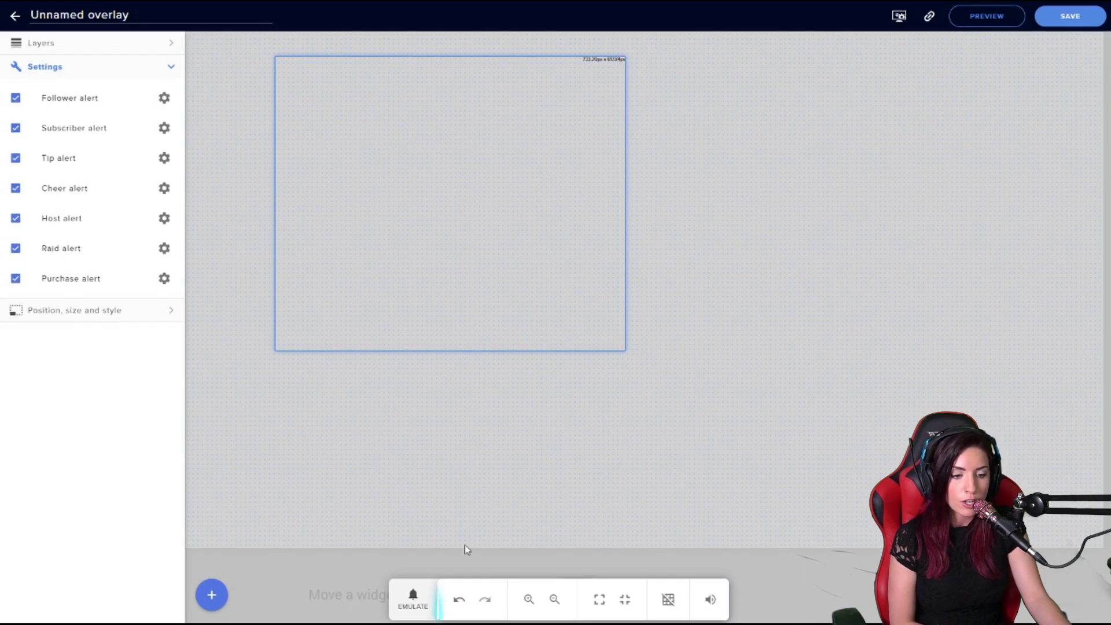
pyautogui.click(415, 596)
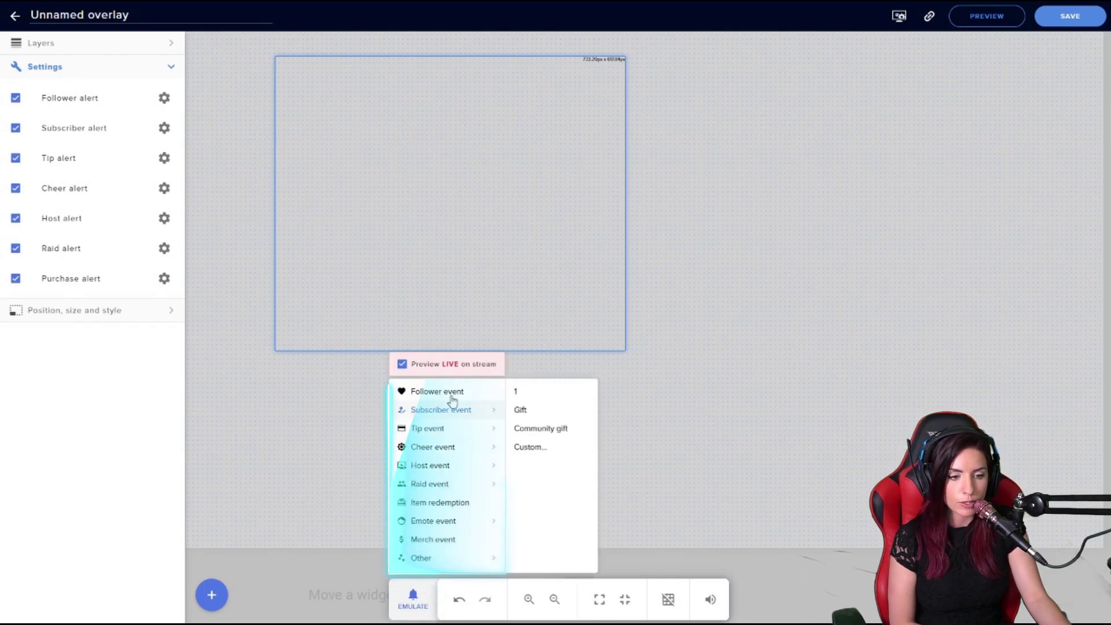
pyautogui.moveTo(456, 419)
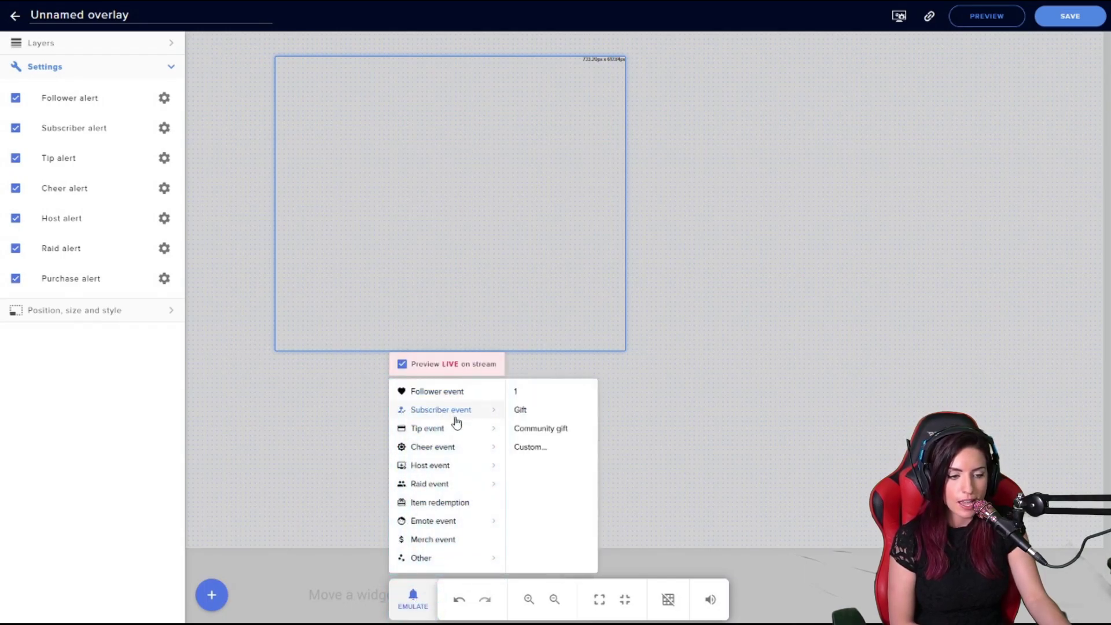
pyautogui.click(525, 398)
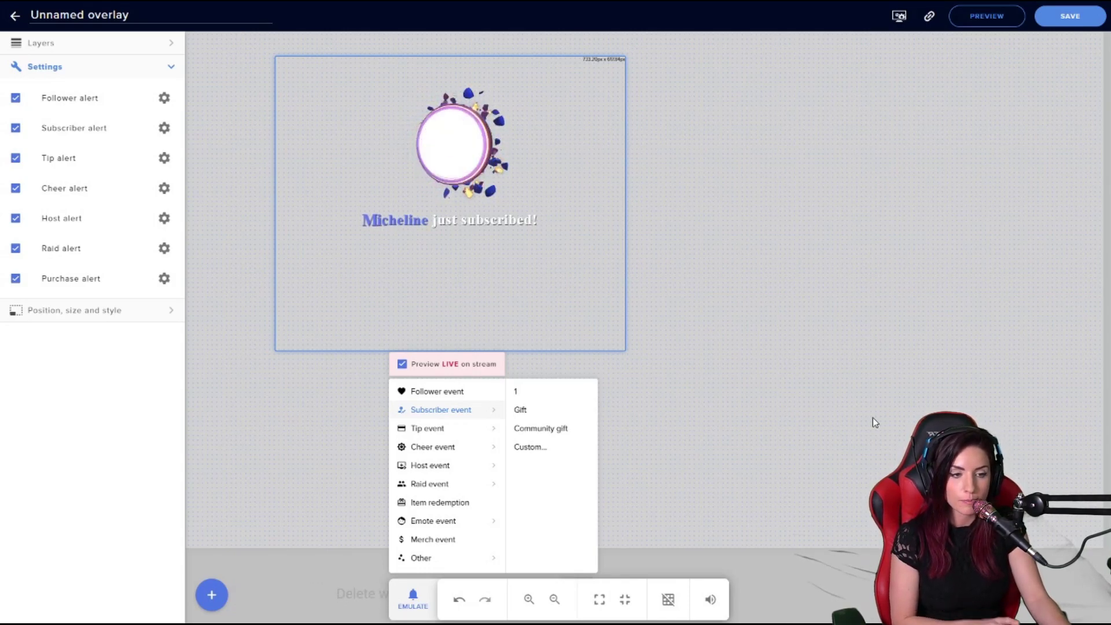
pyautogui.click(862, 421)
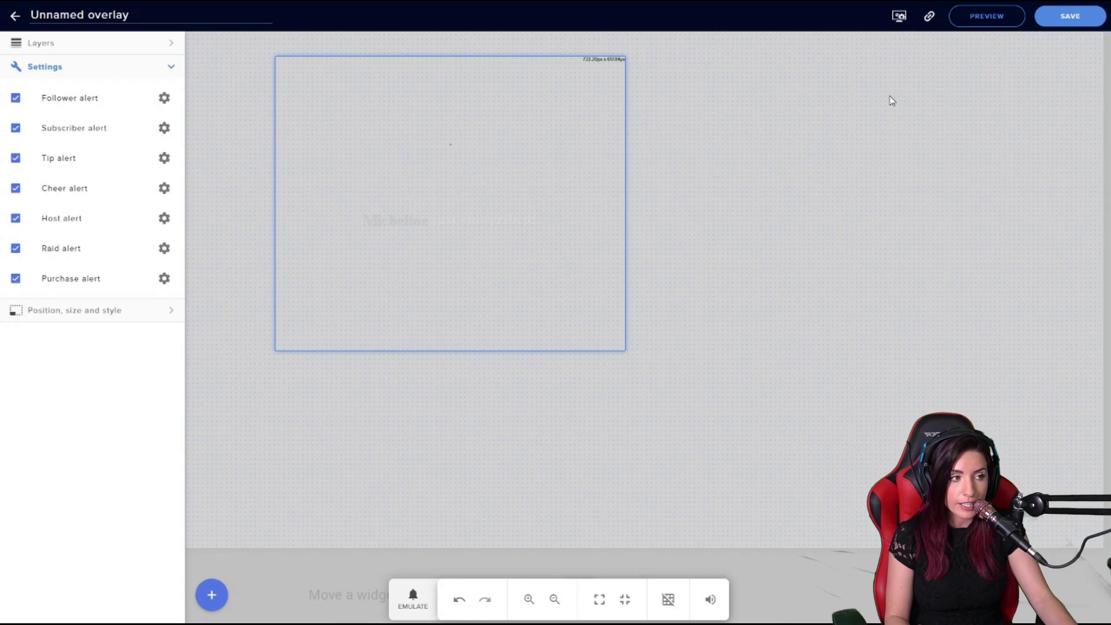
# Step: Enter the name 'Overlay Friend!' in the overlay save window
pyautogui.click(929, 18)
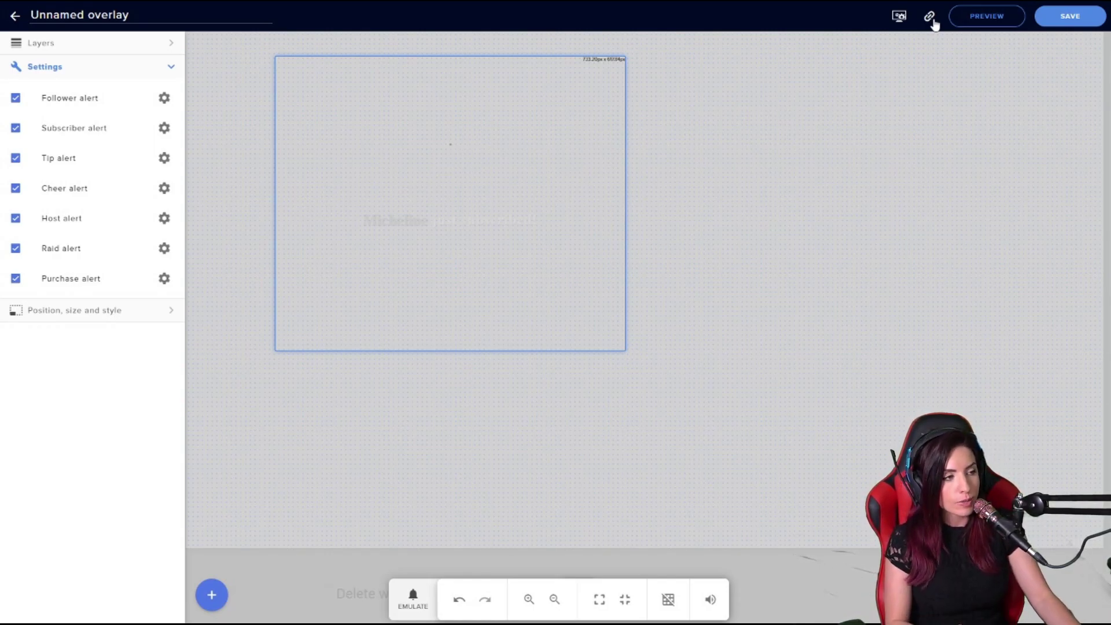
pyautogui.click(991, 18)
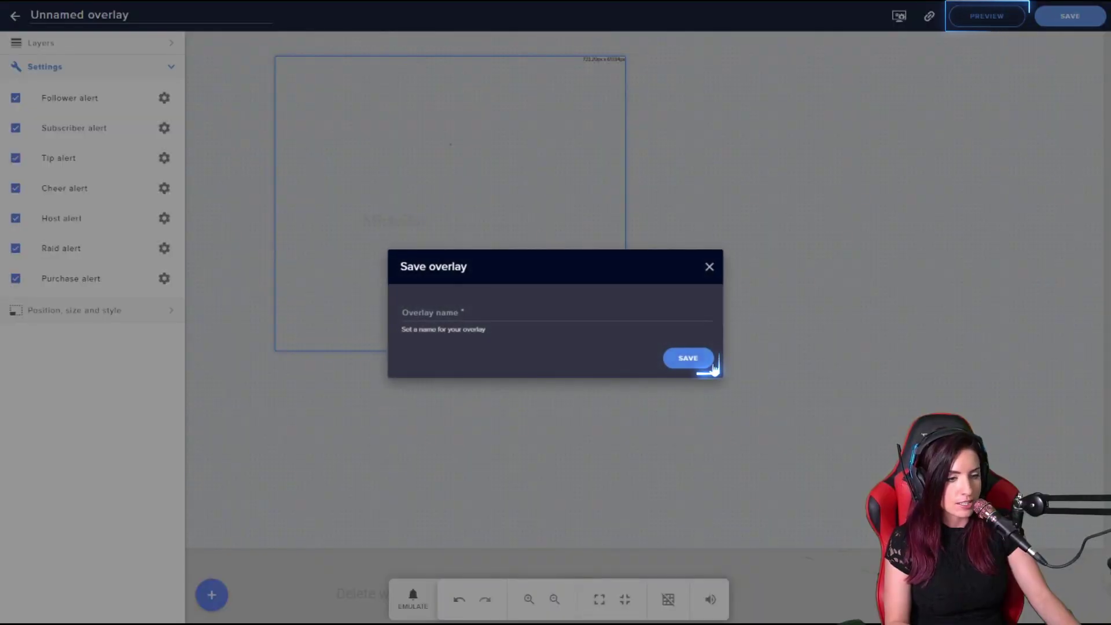
pyautogui.click(457, 317)
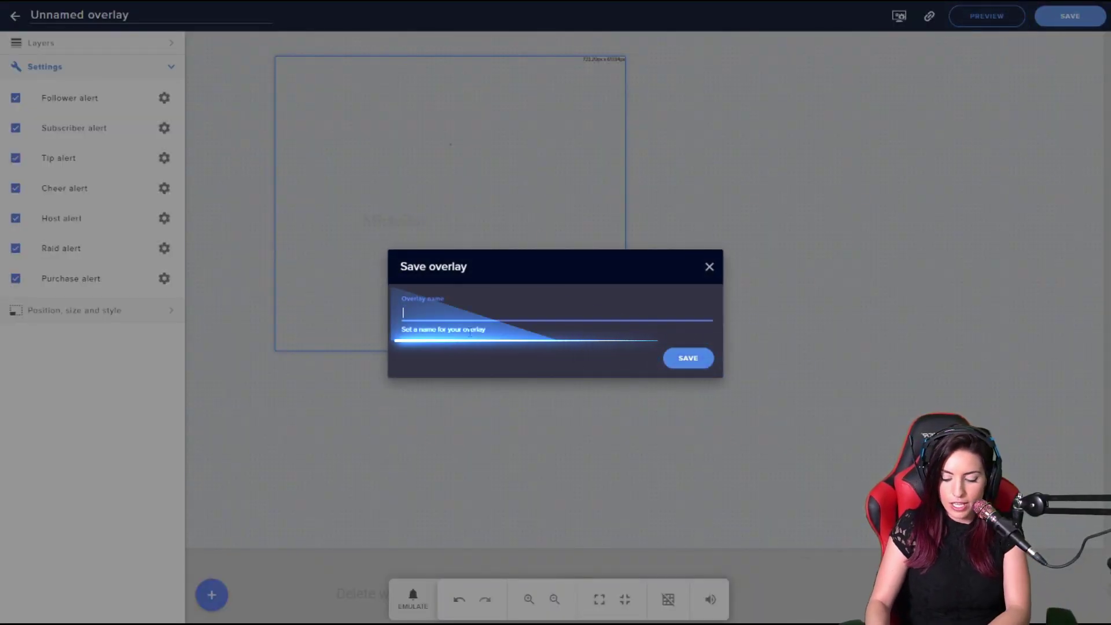
pyautogui.write('OverL')
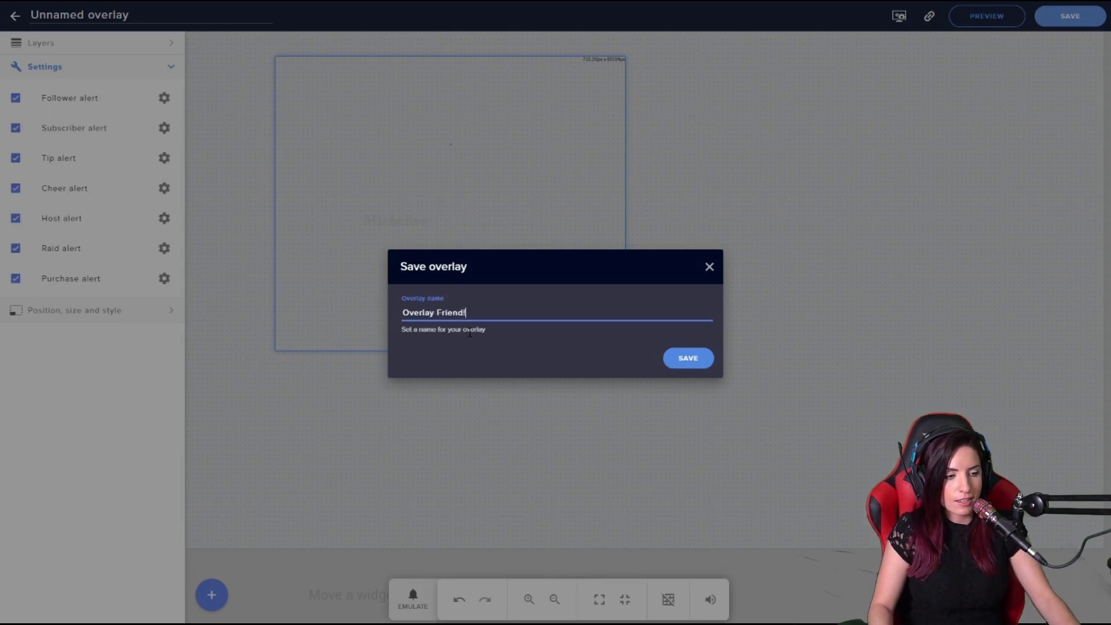
# Step: Save the overlay, copy its browser-source link and open it in a new tab
pyautogui.click(687, 358)
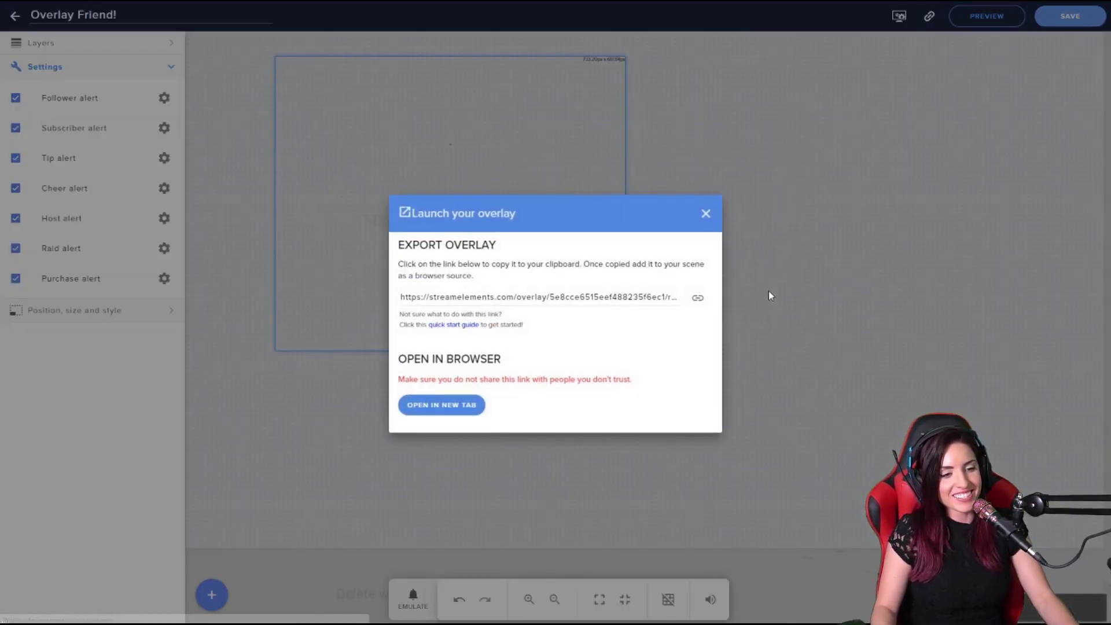
pyautogui.click(557, 296)
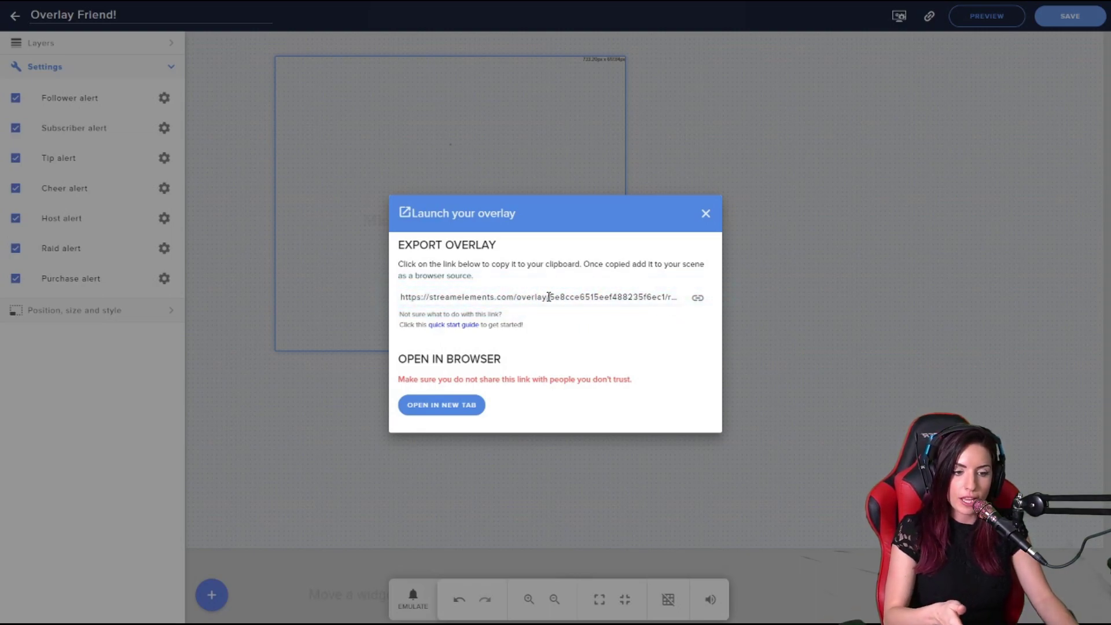
pyautogui.click(454, 402)
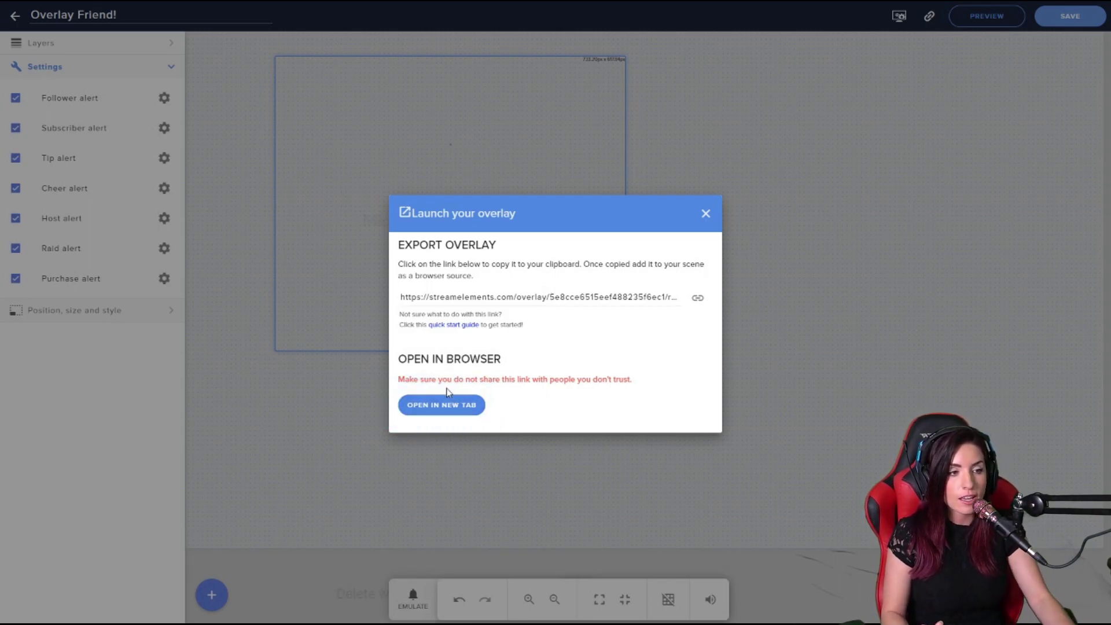
# Step: Close the launch dialog, save the overlay, and collapse the AlertBox alert-type list
pyautogui.click(707, 213)
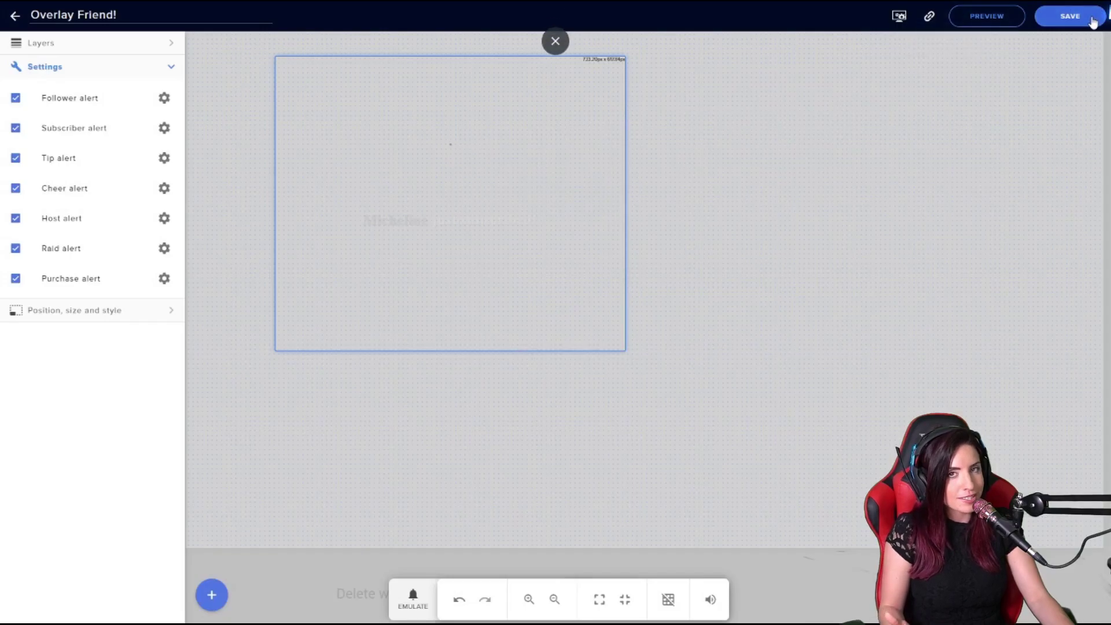
pyautogui.click(1089, 20)
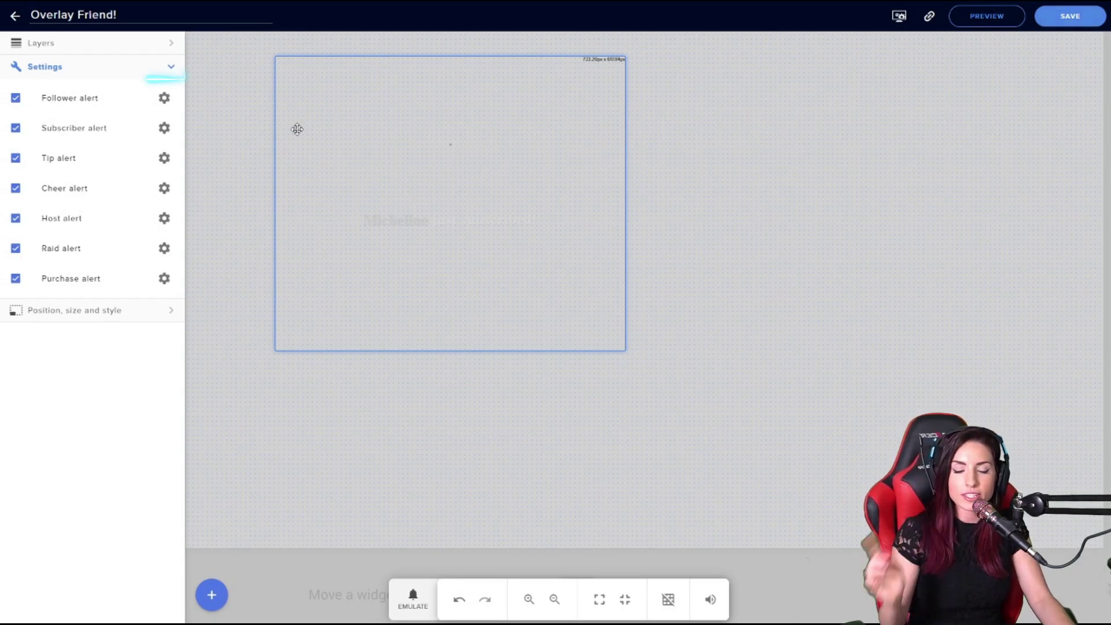
pyautogui.click(172, 69)
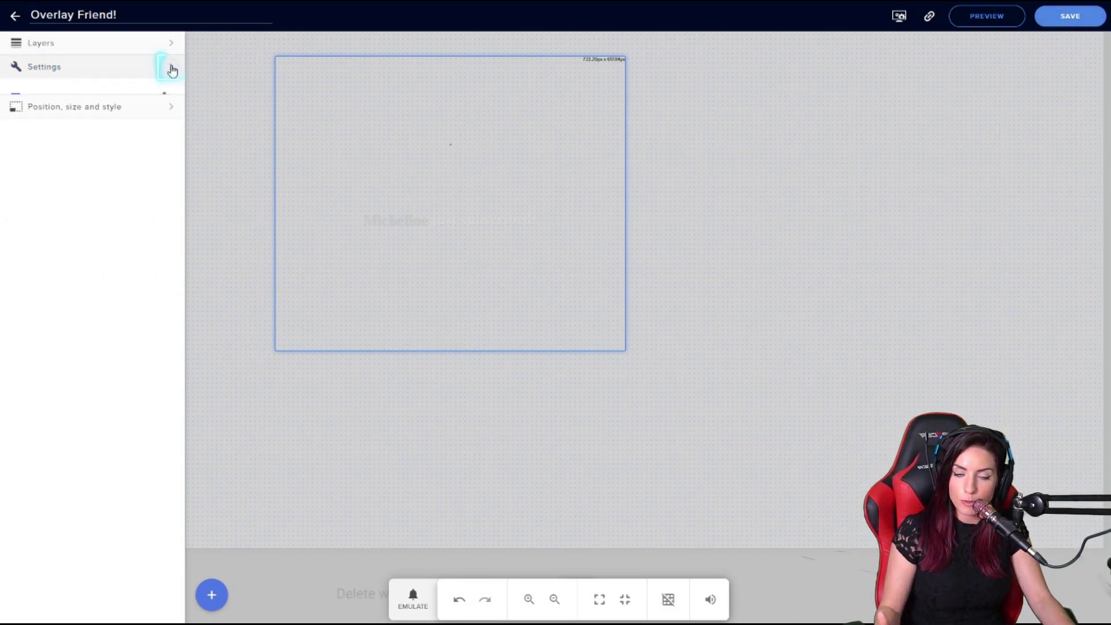
pyautogui.click(172, 70)
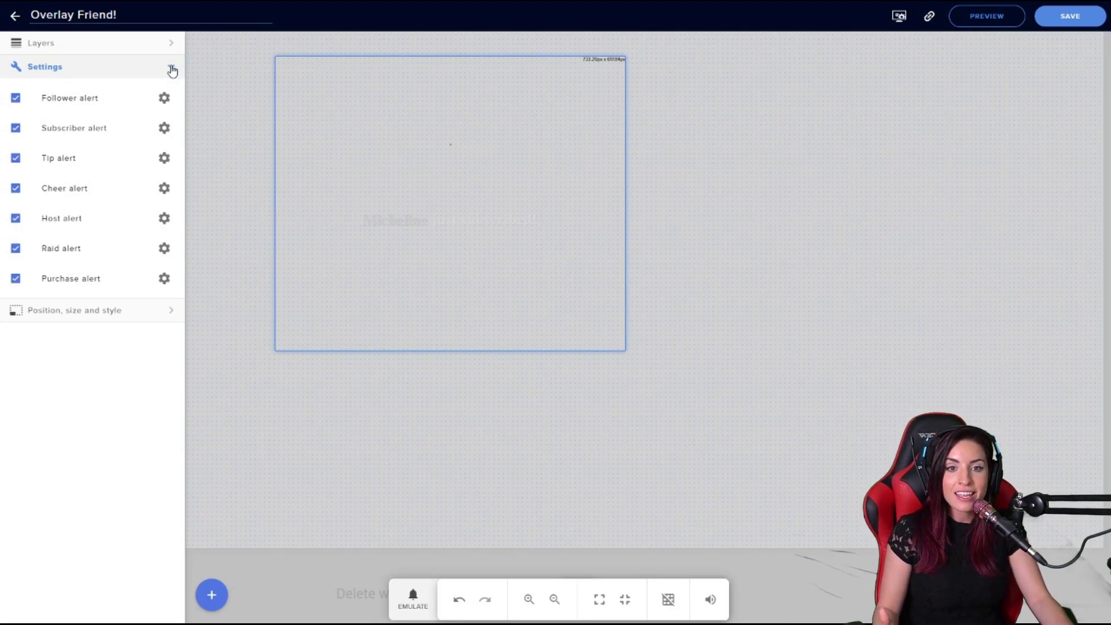
pyautogui.click(172, 70)
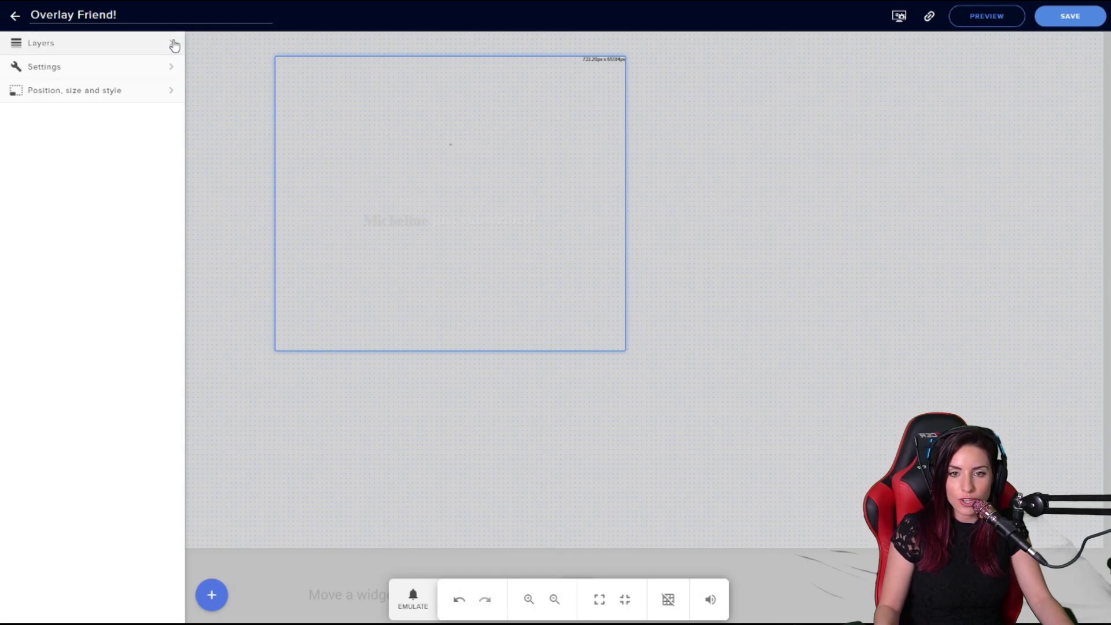
# Step: Add a HypeCup widget from the Alerts widget list and collapse its Settings section
pyautogui.click(173, 44)
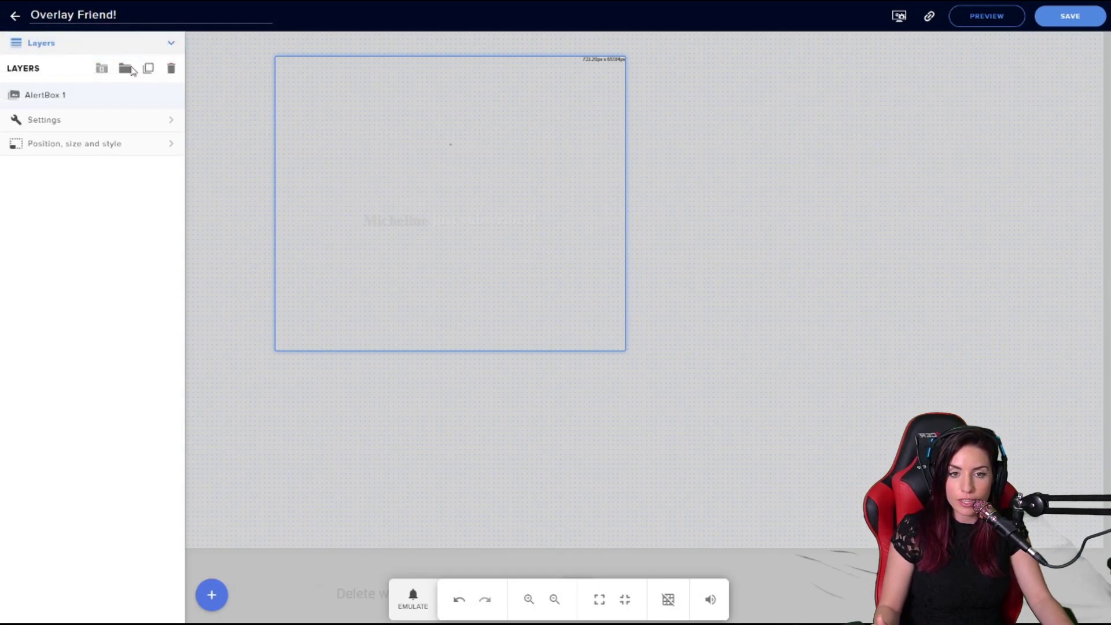
pyautogui.click(126, 69)
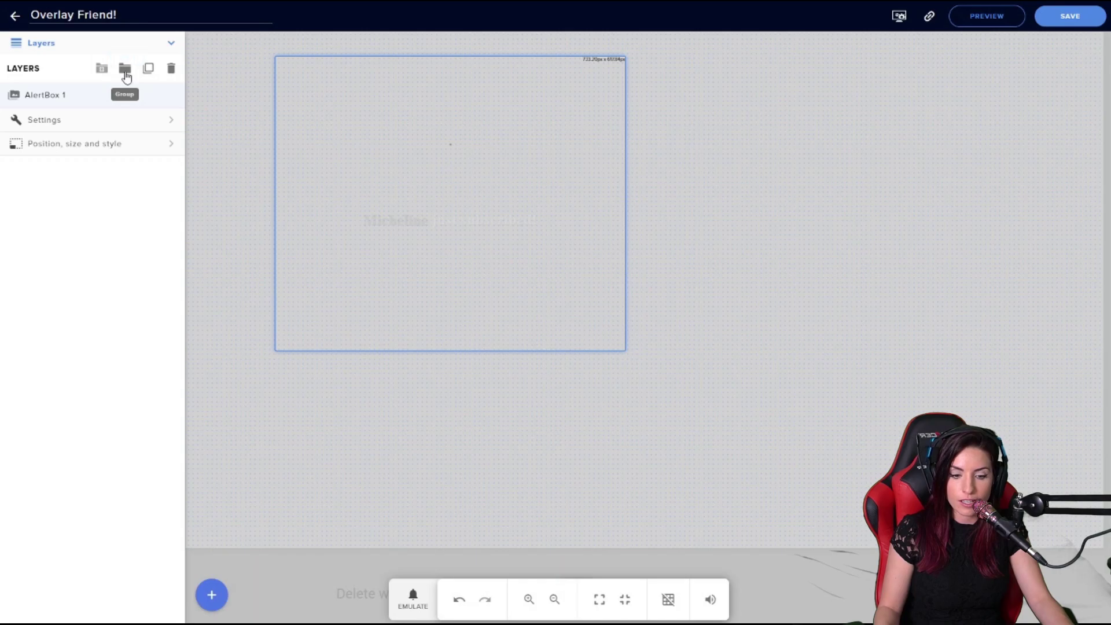
pyautogui.click(211, 596)
pyautogui.moveTo(248, 350)
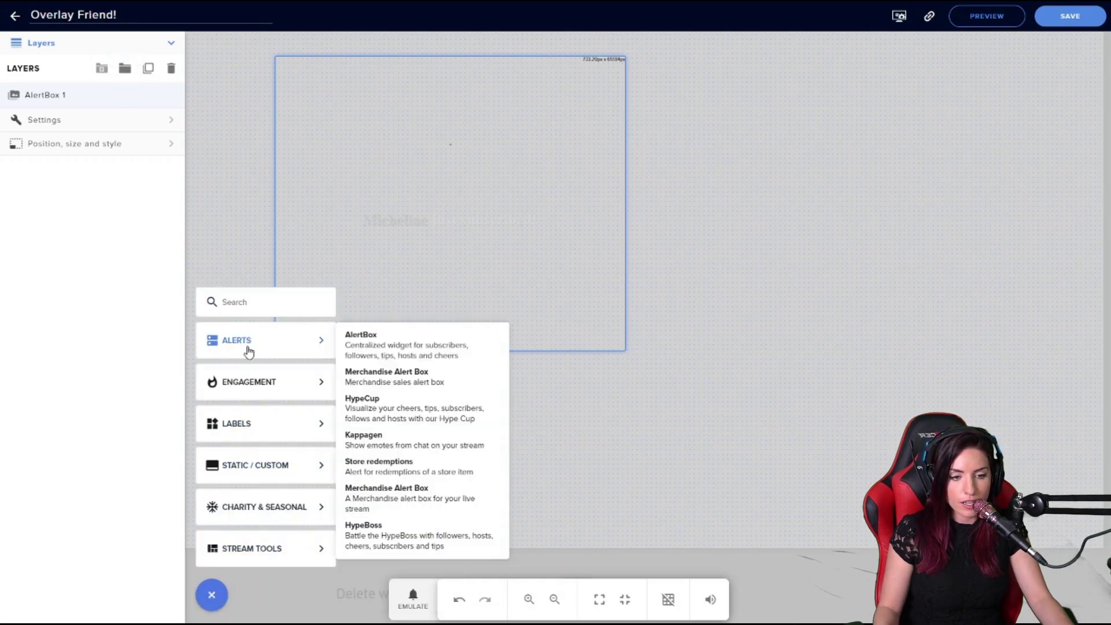
pyautogui.click(408, 408)
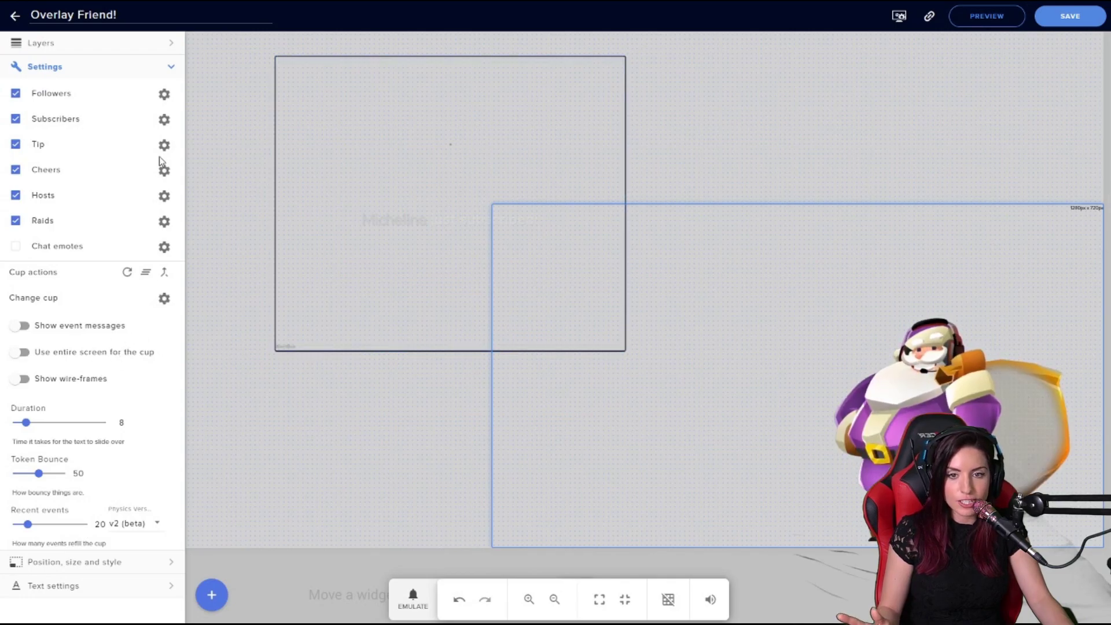
pyautogui.click(175, 78)
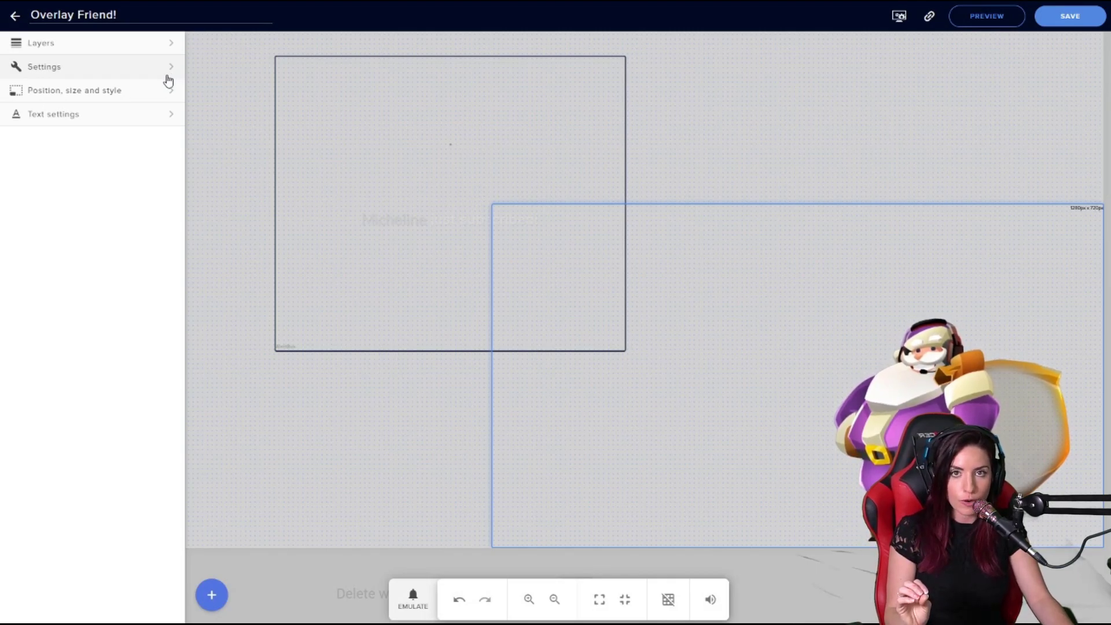
# Step: Group HypeCup 2, move AlertBox 1 into 'New widget group', and keep the default group name
pyautogui.click(154, 44)
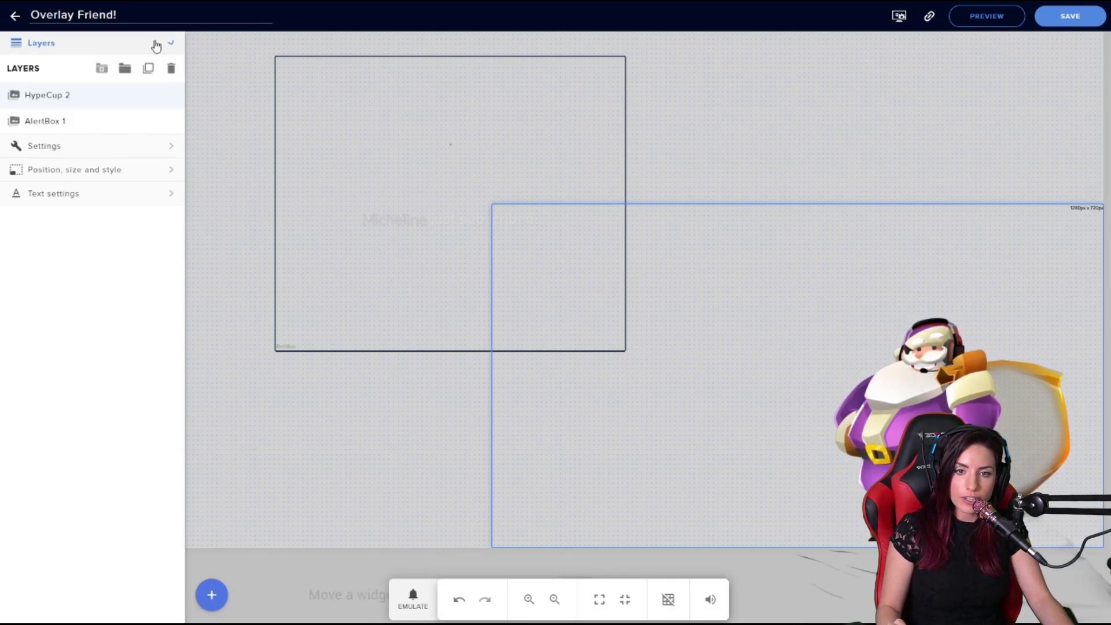
pyautogui.click(130, 69)
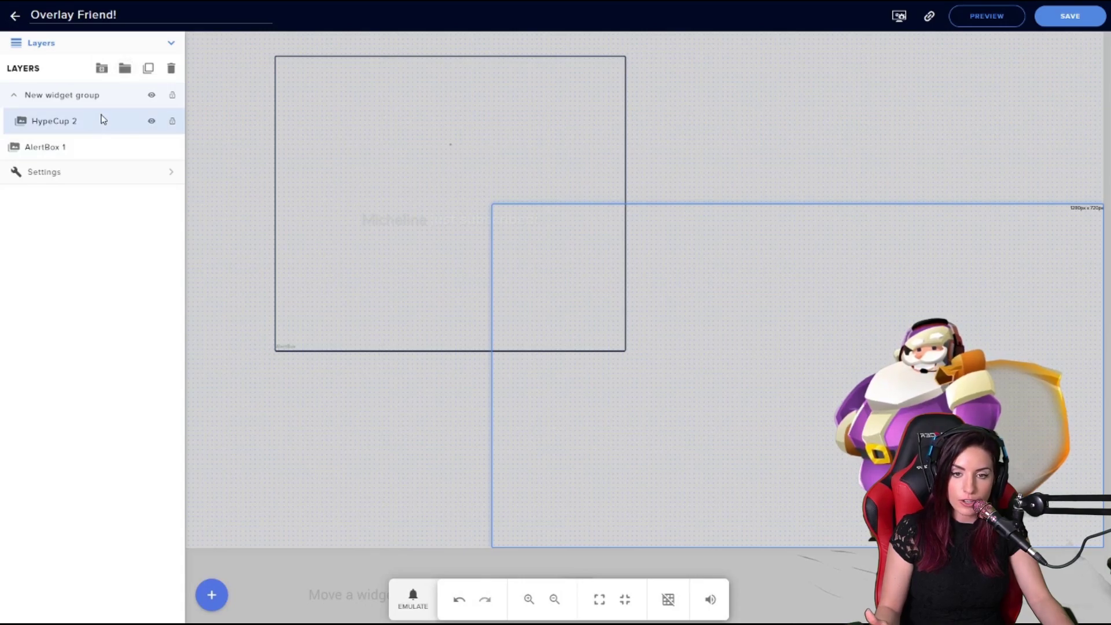
pyautogui.moveTo(89, 151); pyautogui.dragTo(92, 120)
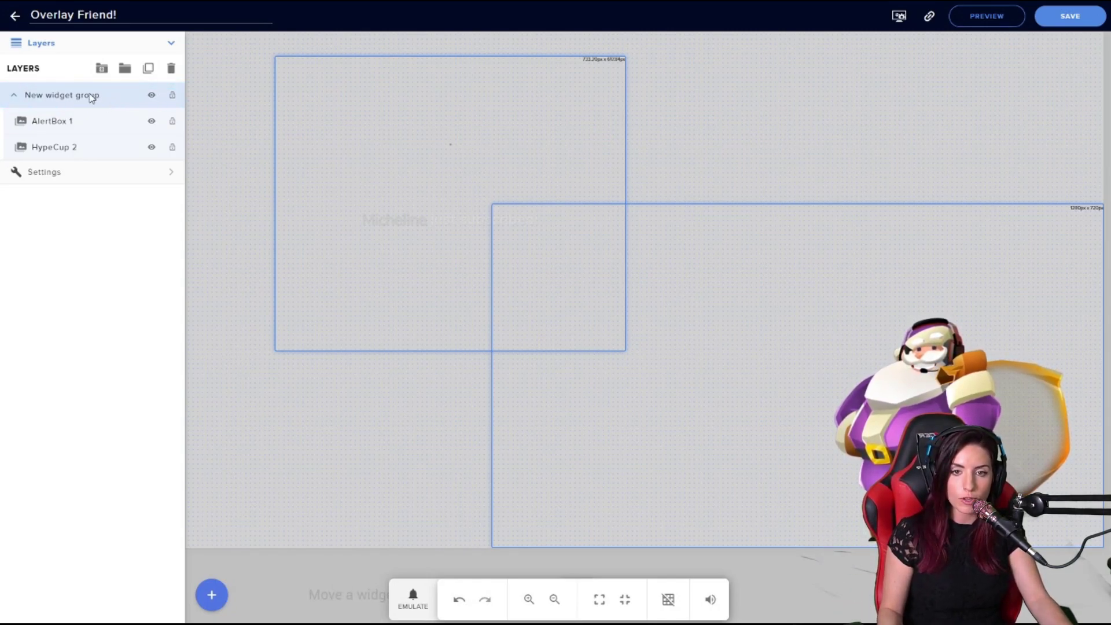
pyautogui.doubleClick(90, 96)
pyautogui.click(91, 94)
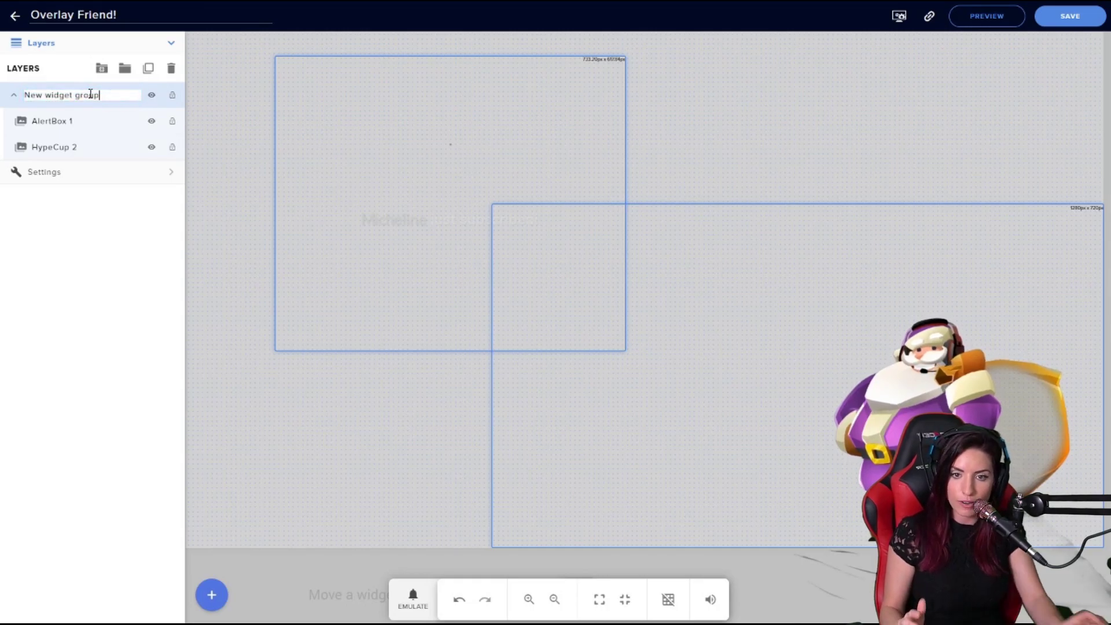
pyautogui.click(91, 58)
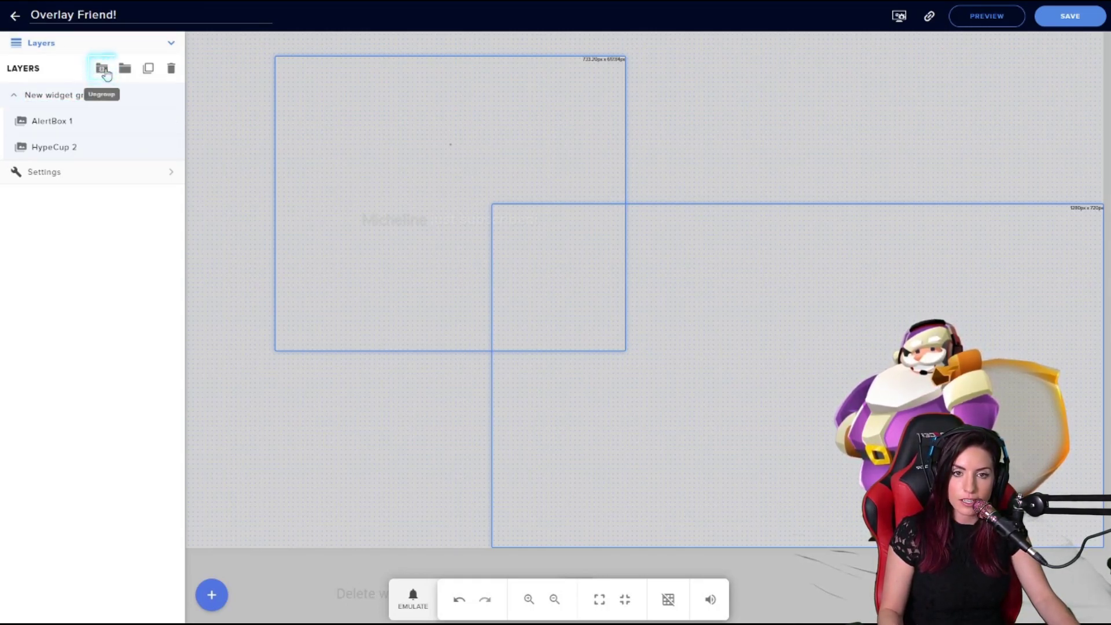
# Step: Ungroup AlertBox 1 and HypeCup 2, then toggle the alert settings and reopen Layers
pyautogui.click(101, 69)
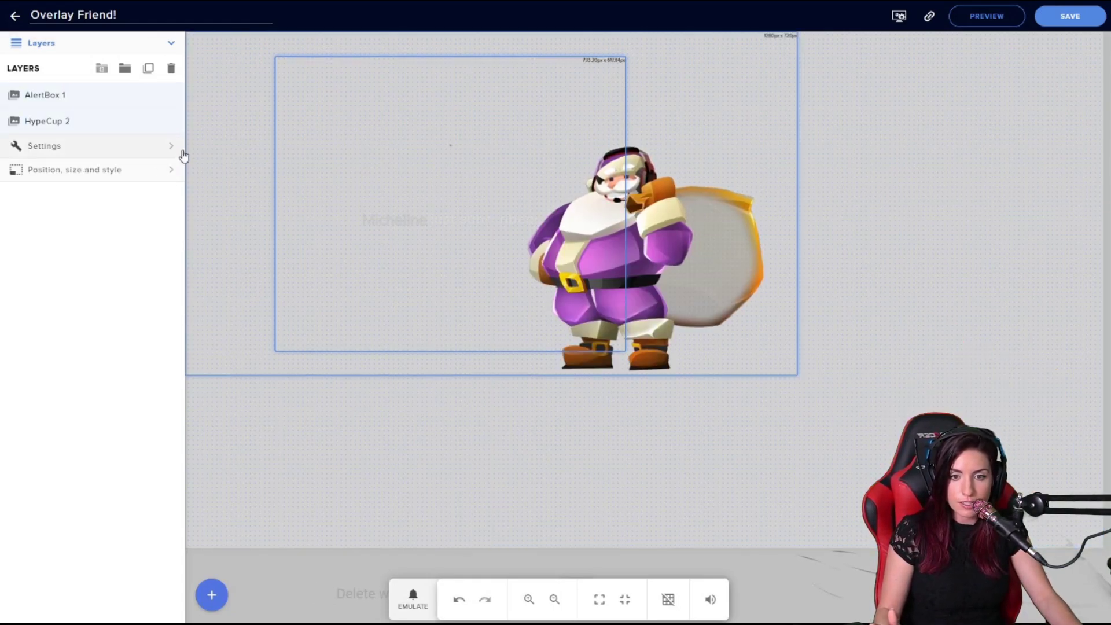
pyautogui.click(171, 146)
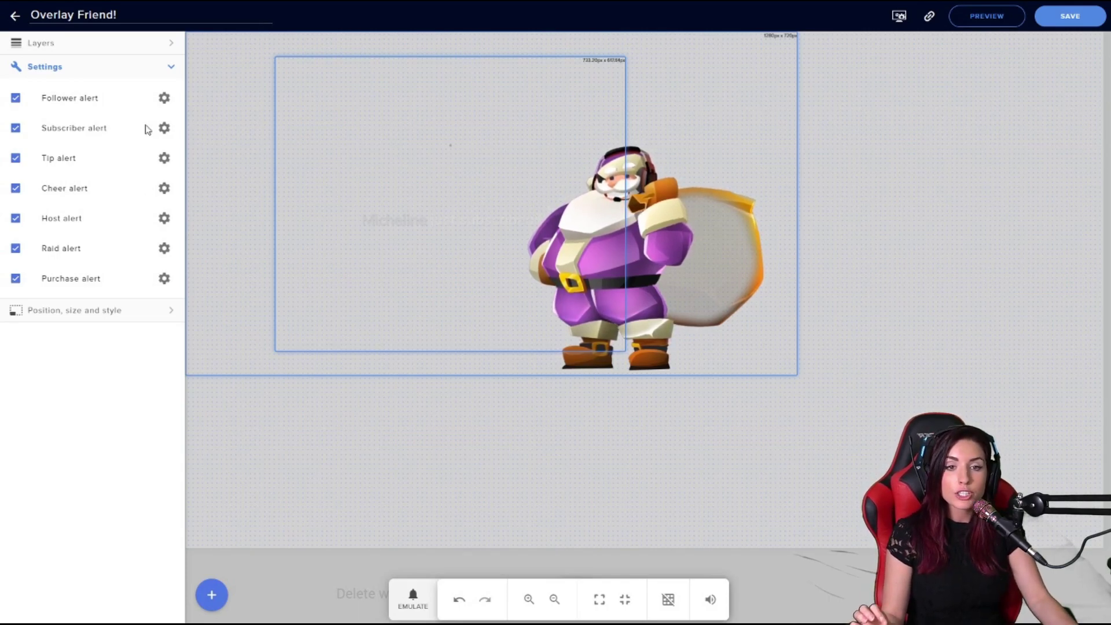
pyautogui.click(174, 66)
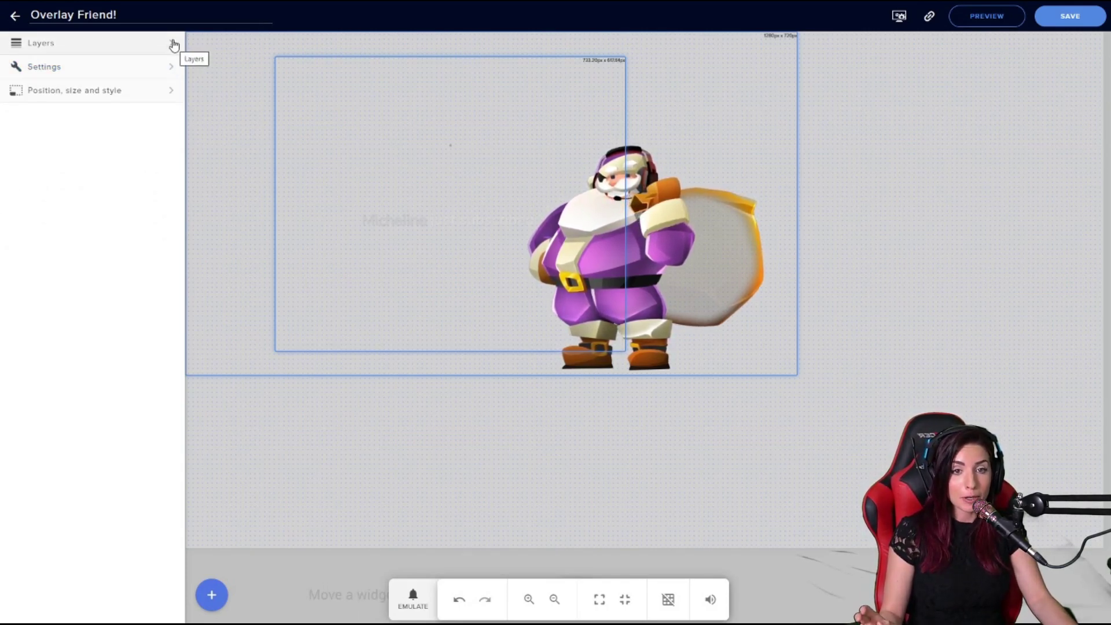
pyautogui.click(173, 43)
pyautogui.click(148, 68)
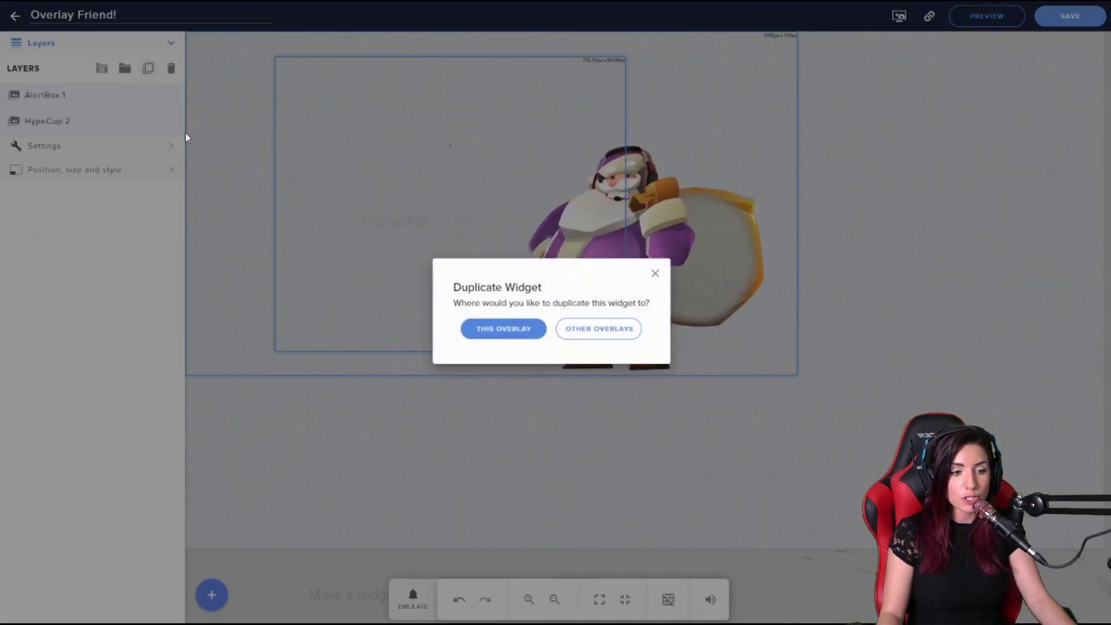
pyautogui.click(660, 278)
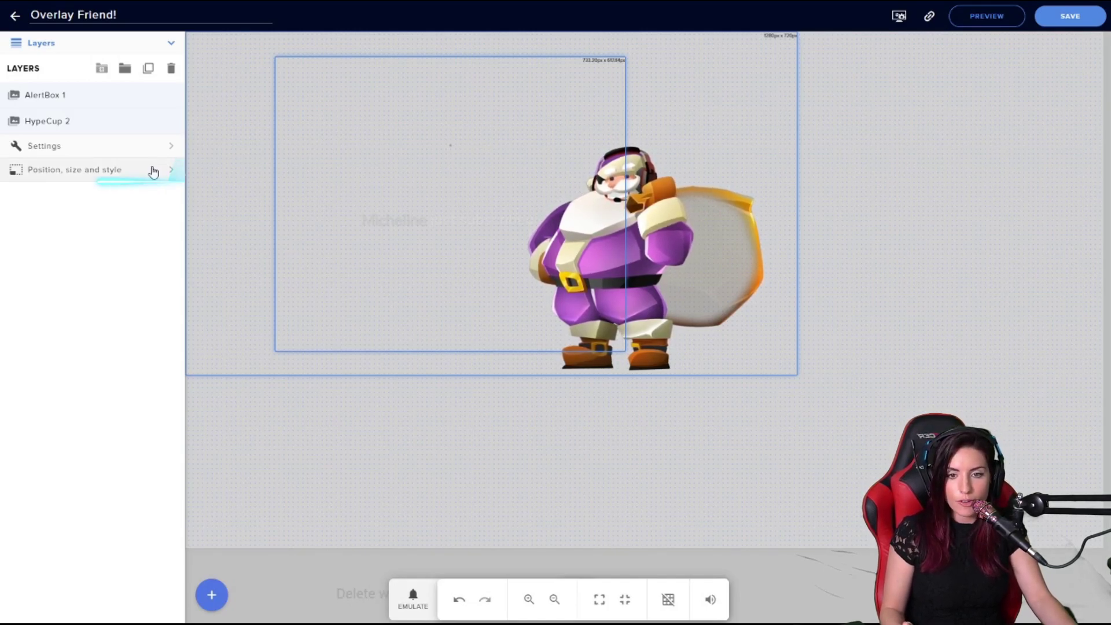
# Step: Review the widget's 733 × 617 px size and position values, then collapse the section
pyautogui.click(46, 181)
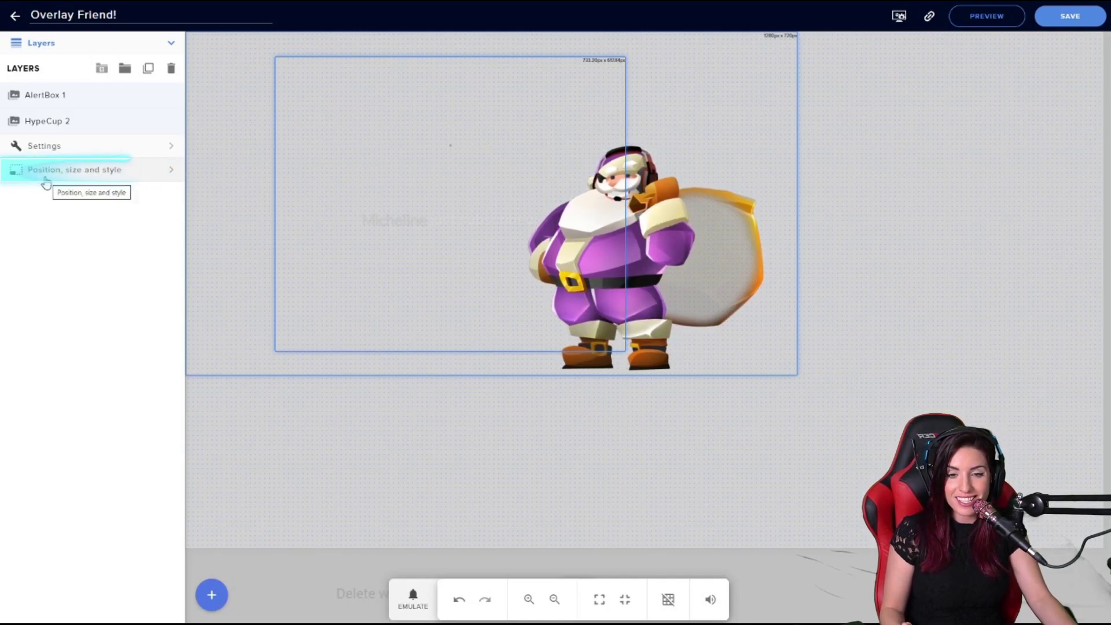
pyautogui.click(150, 175)
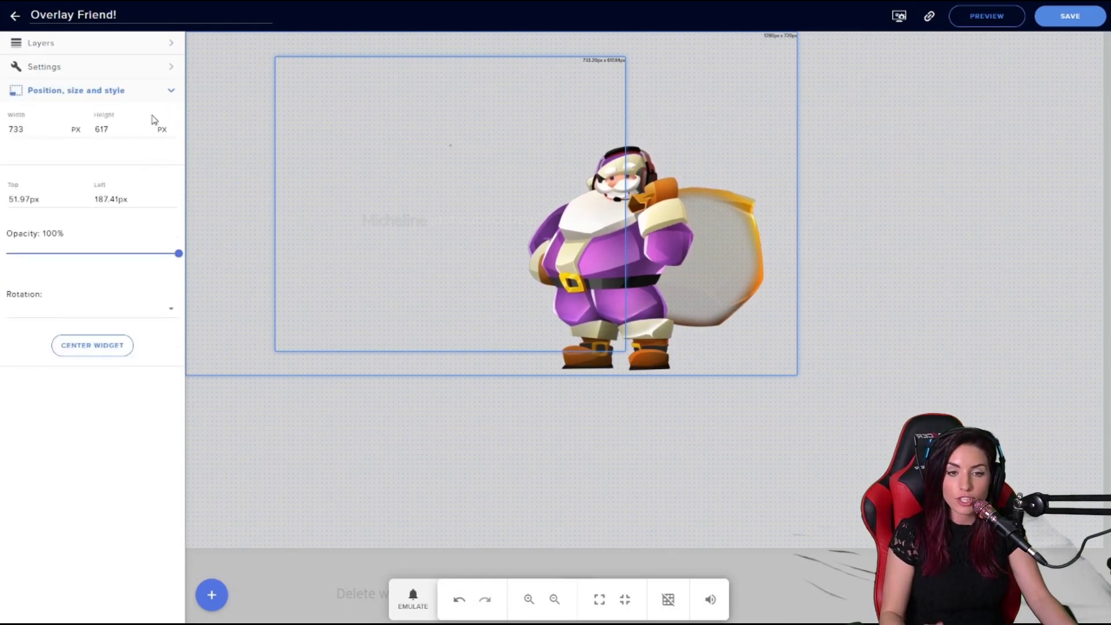
pyautogui.click(173, 94)
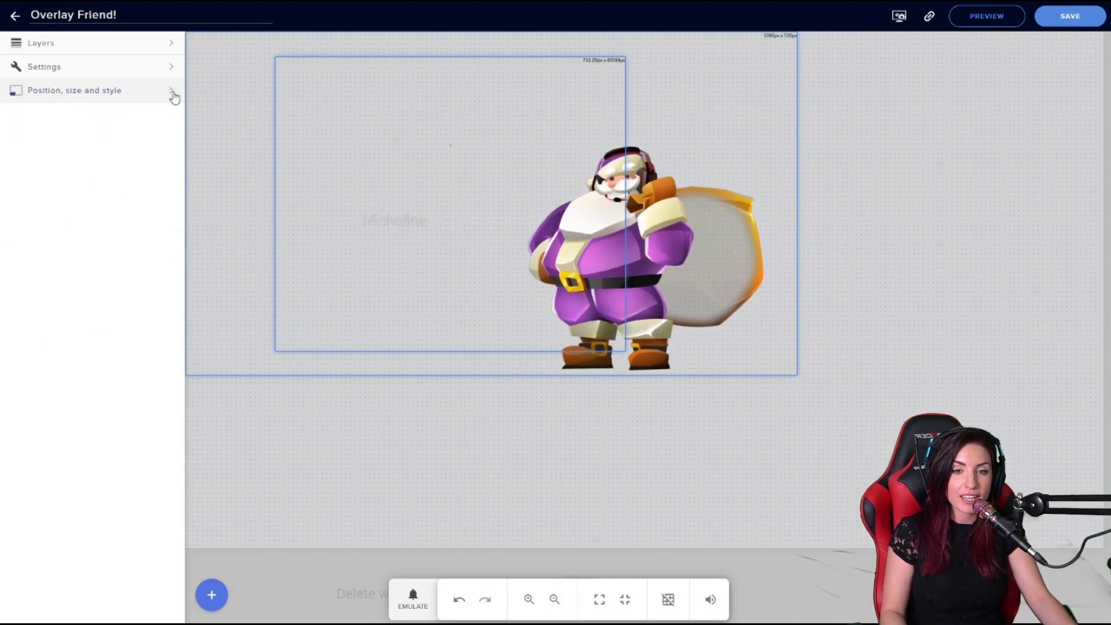
pyautogui.click(173, 94)
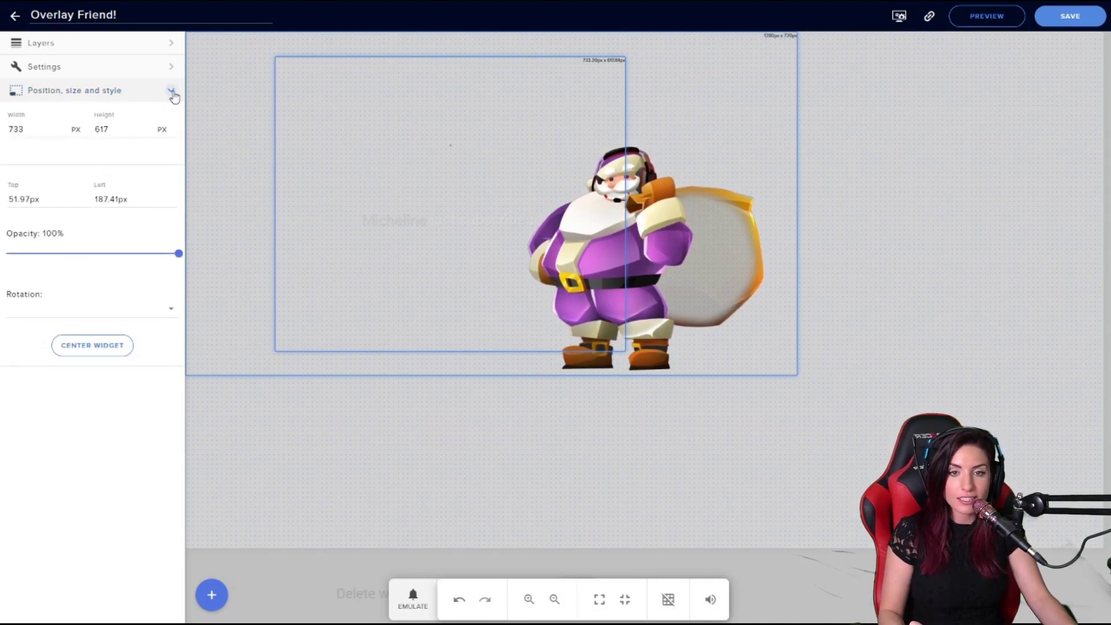
pyautogui.click(172, 91)
# Step: Select the whole overlay title and begin typing 'Overlay Friend Part 2!!!!' over it
pyautogui.click(73, 14)
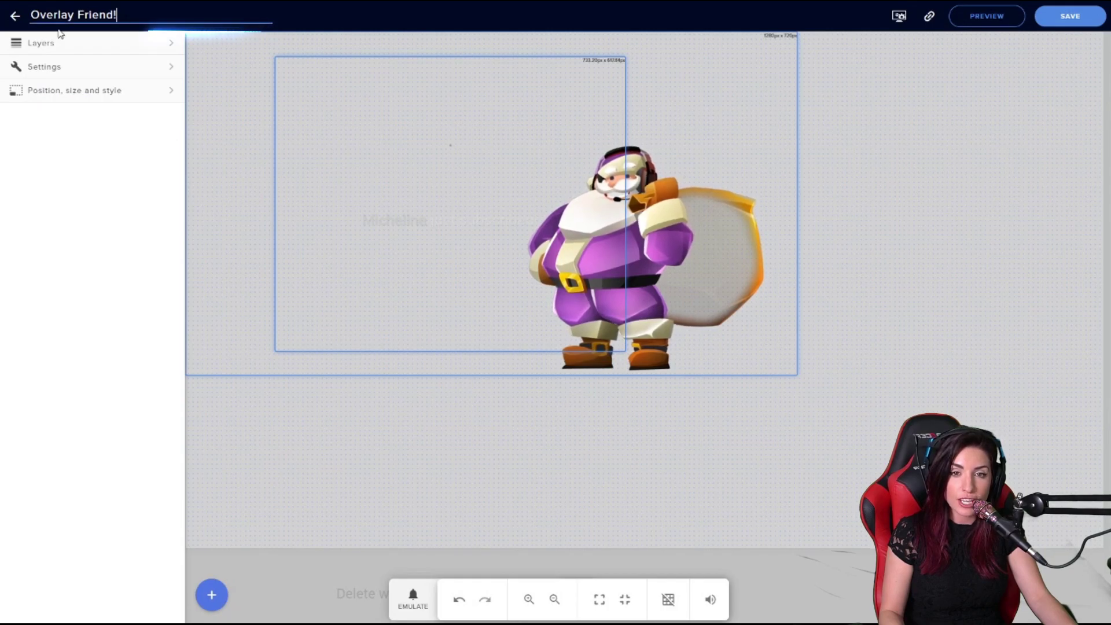
pyautogui.hotkey('ctrl', 'a')
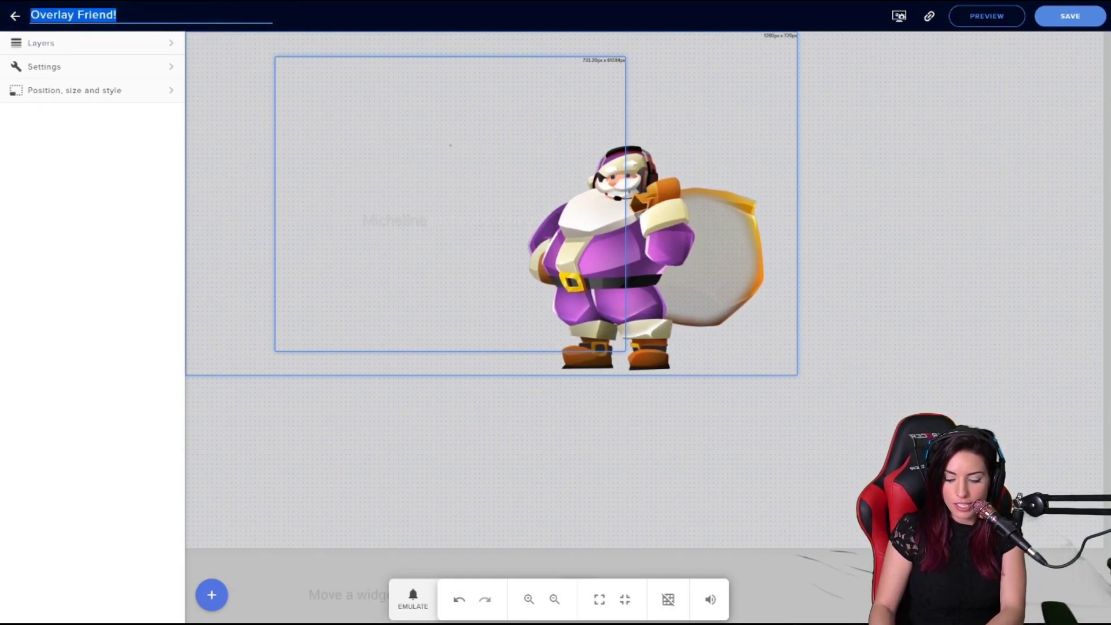
pyautogui.write('Ov')
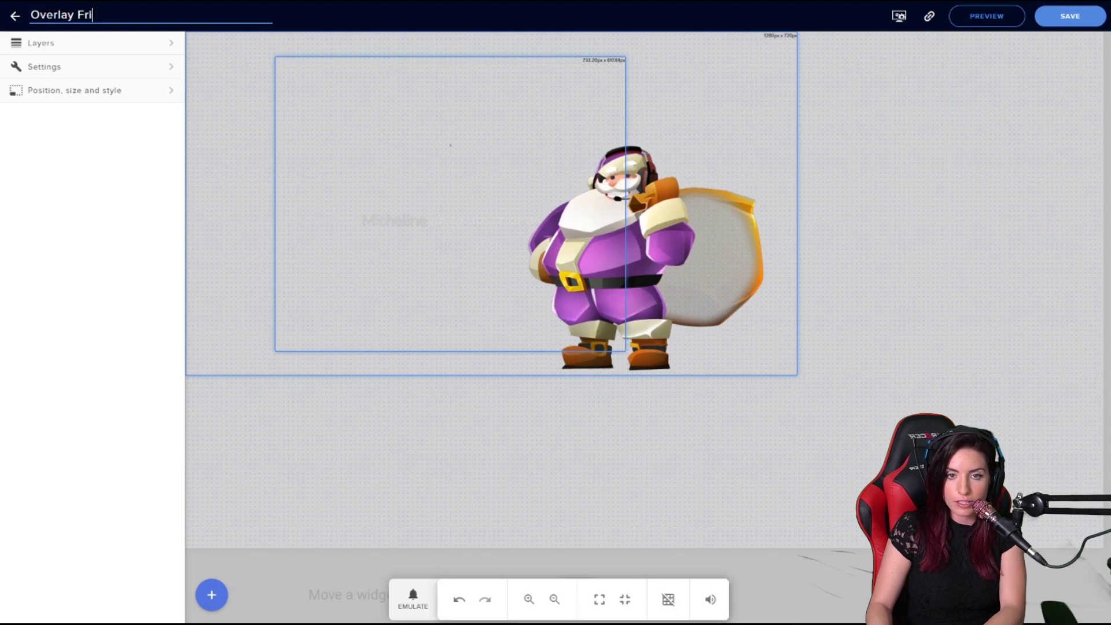